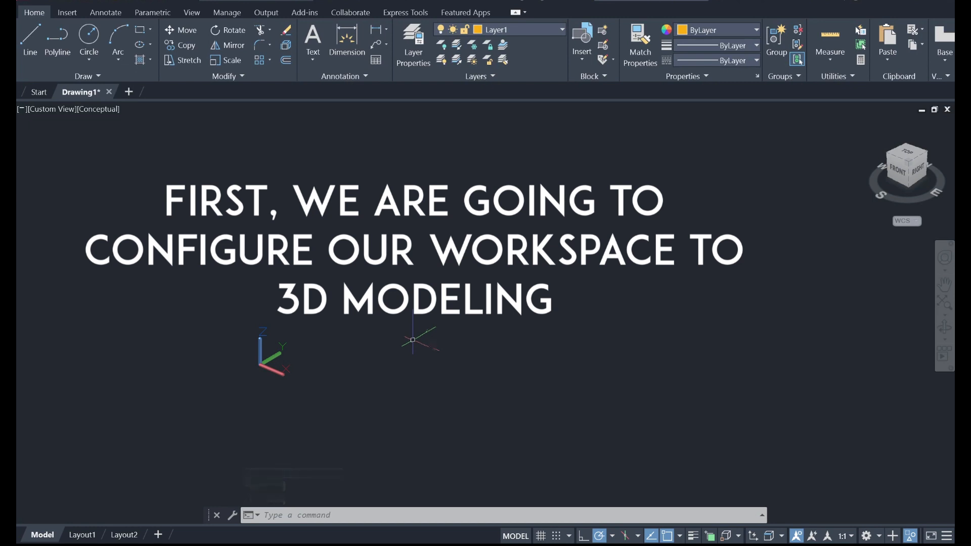
Switch the workspace to 3D Modeling and show the object properties palette
left_click(876, 539)
left_click(747, 375)
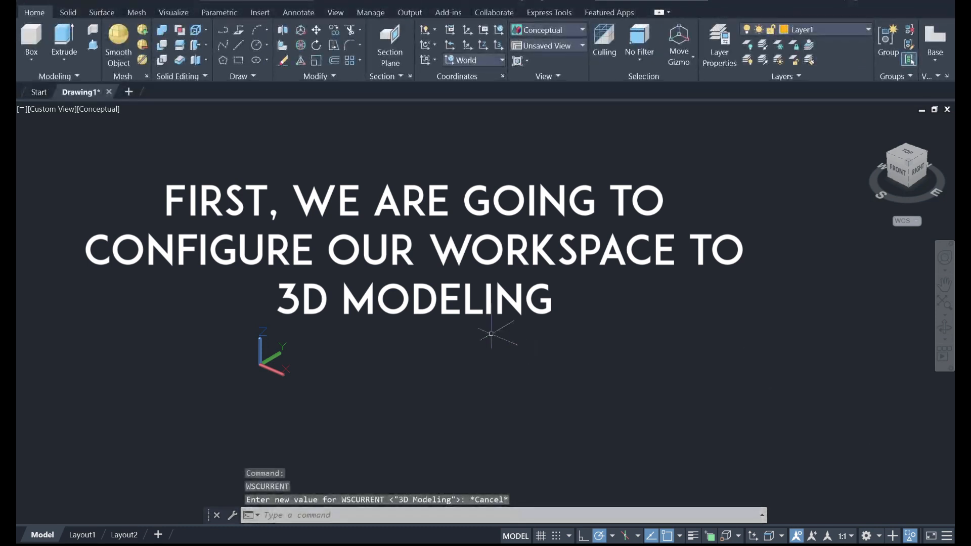
key("ctrl+1")
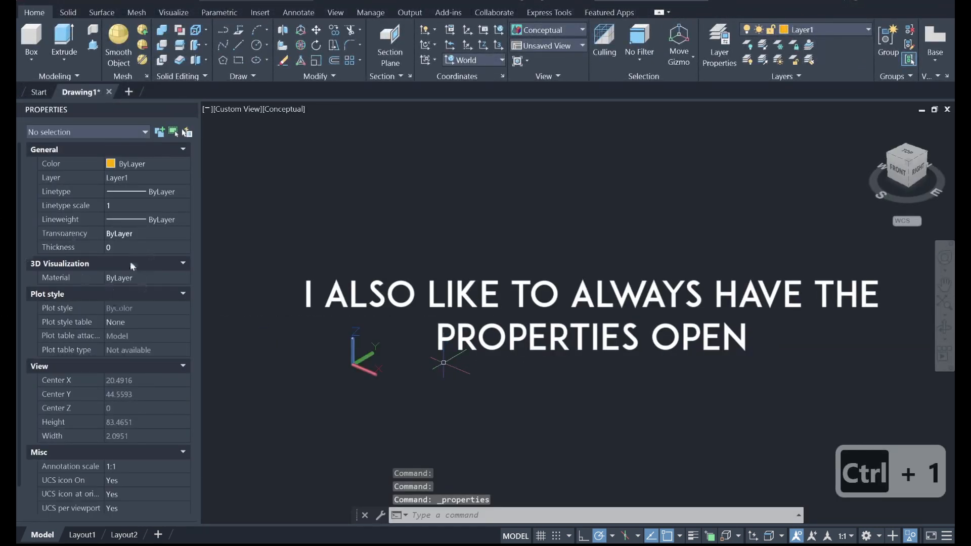
left_click(530, 295)
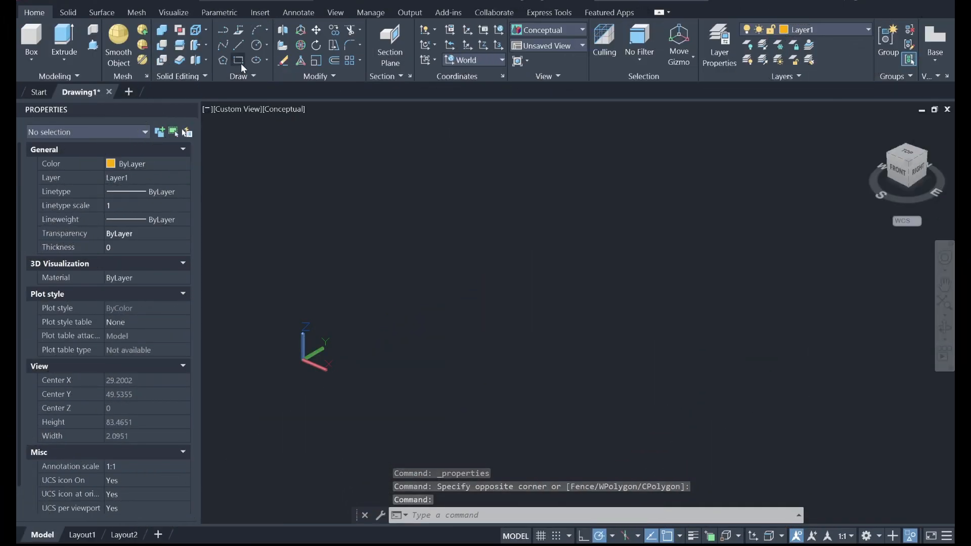
Draw a 10 by 10 unit rectangle as the base of the shape
left_click(238, 60)
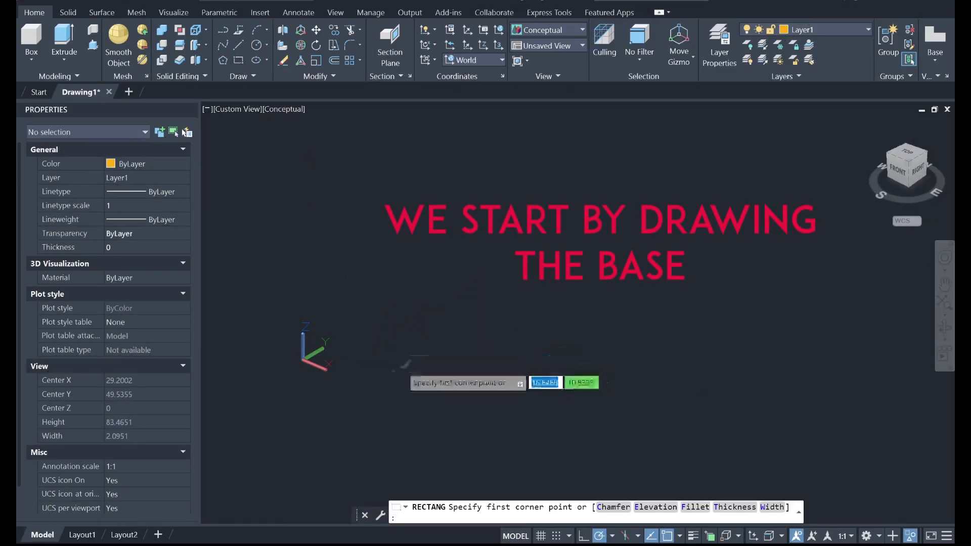
left_click(386, 360)
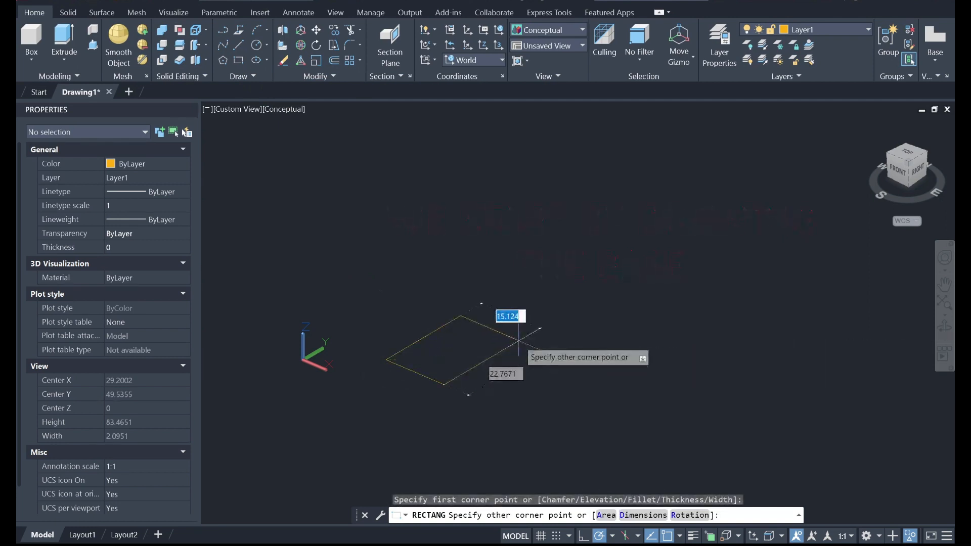
type("10,10")
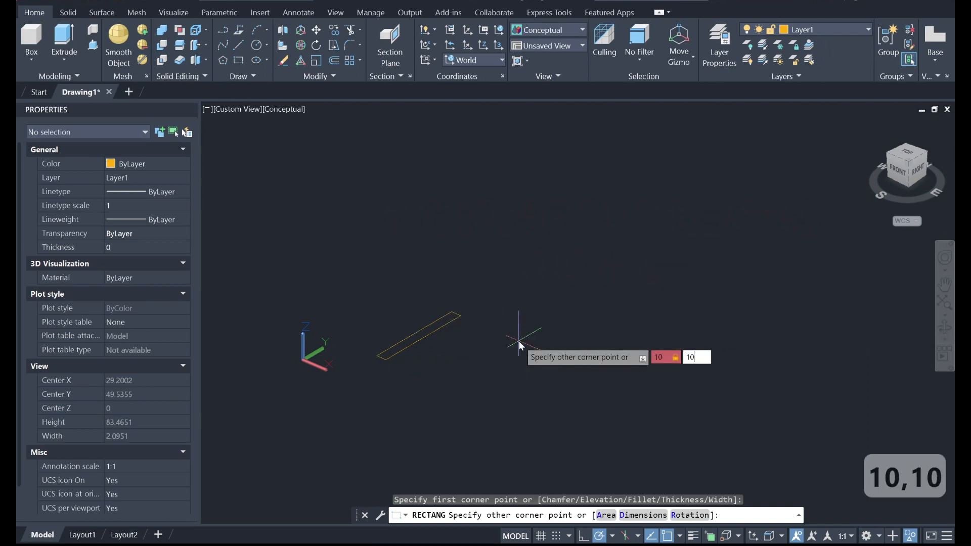
key("Return")
scroll(432, 352, "up", 4)
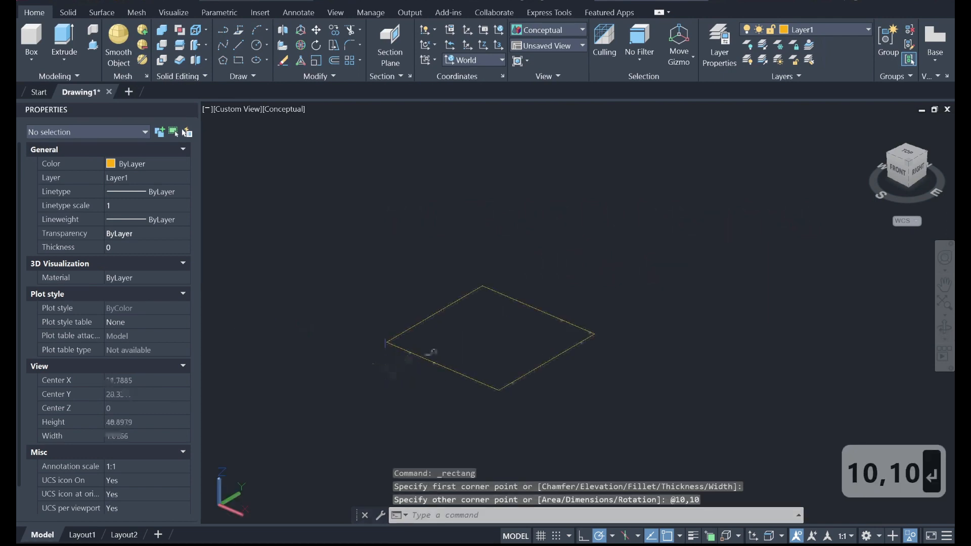
Draw a closed four-sided 3D polyline connecting the midpoints of the base rectangle's sides
left_click(239, 31)
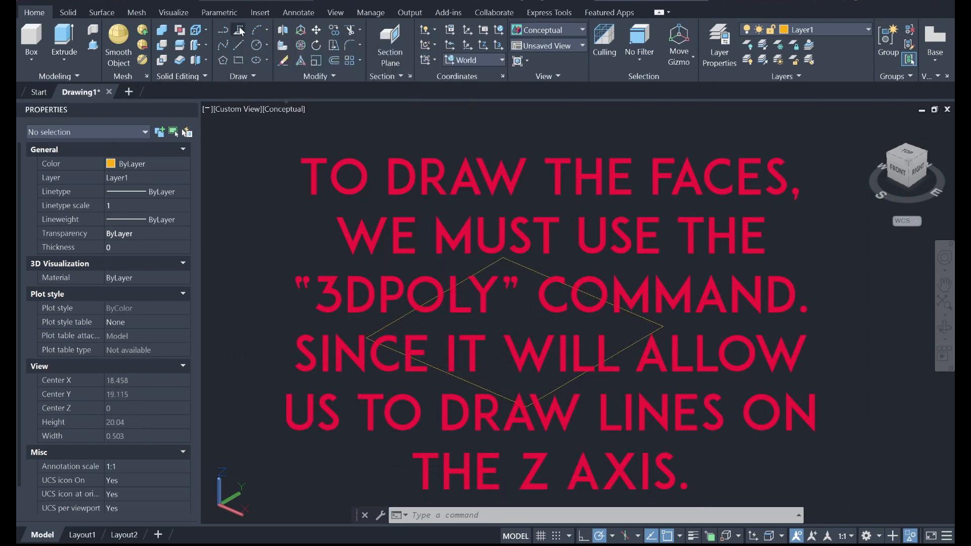
left_click(434, 297)
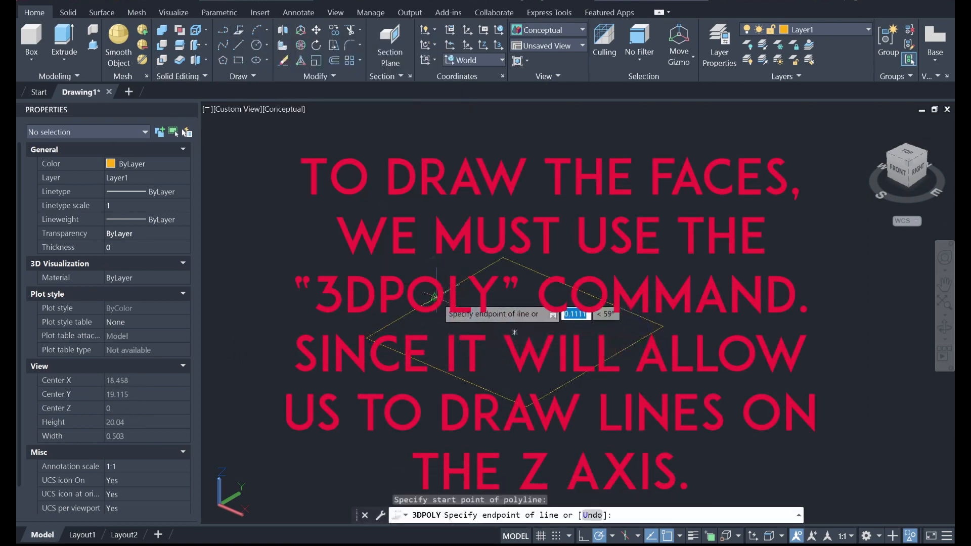
left_click(446, 371)
left_click(594, 366)
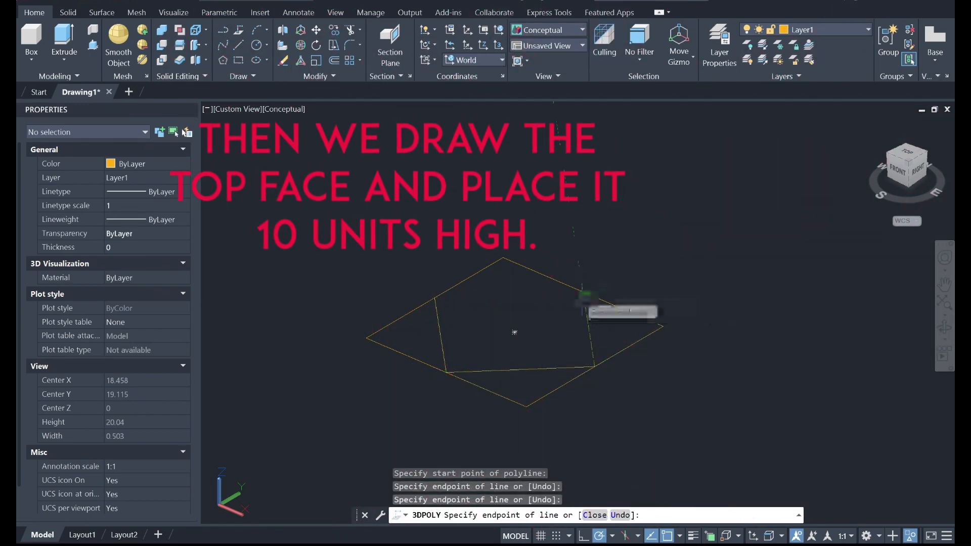
left_click(582, 291)
left_click(434, 297)
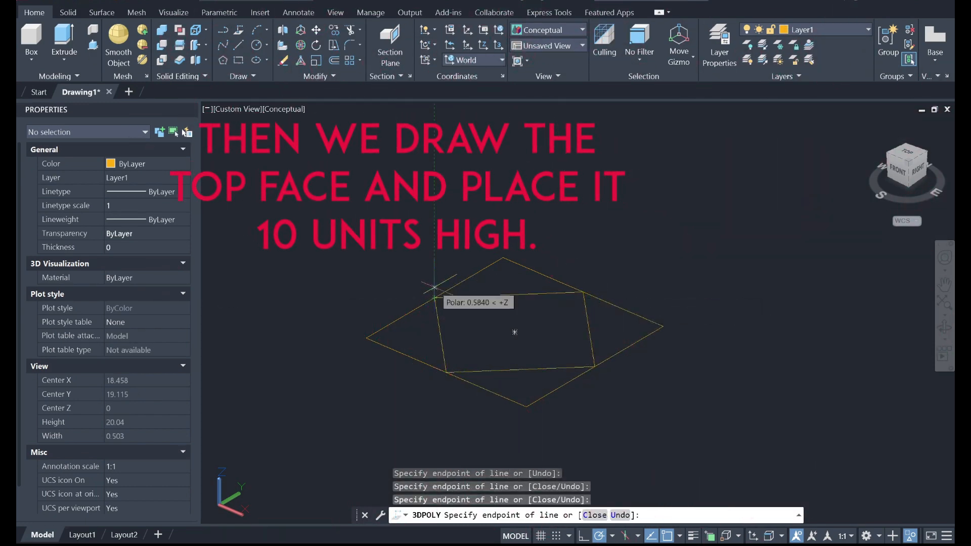
key("Escape")
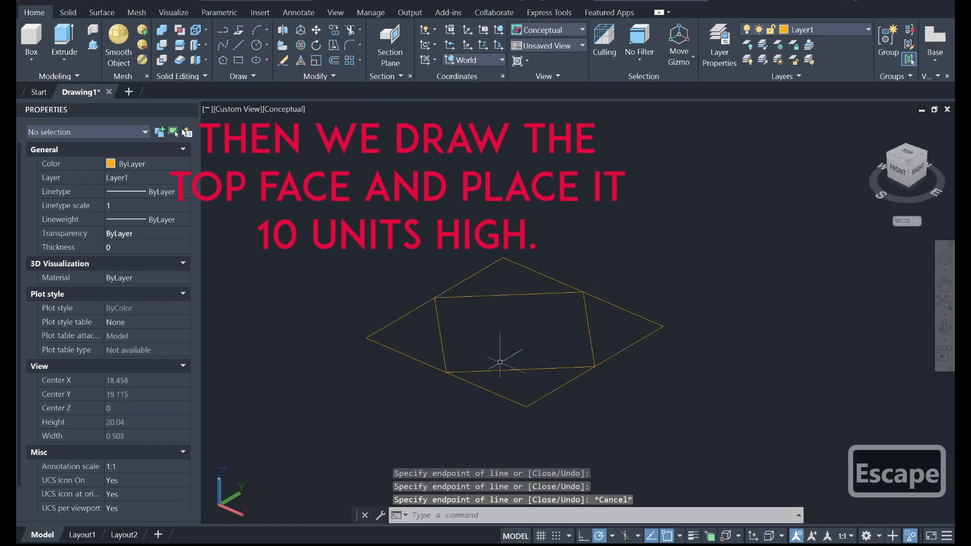
Move the inner four-sided polyline 10 units up along the Z axis to form the top face
scroll(500, 362, "down", 1)
left_click(498, 321)
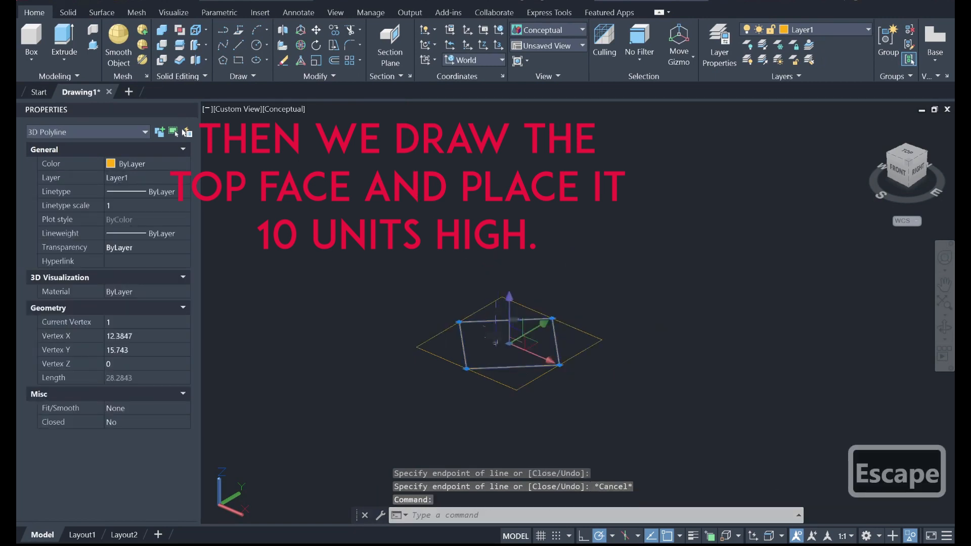
left_click(508, 316)
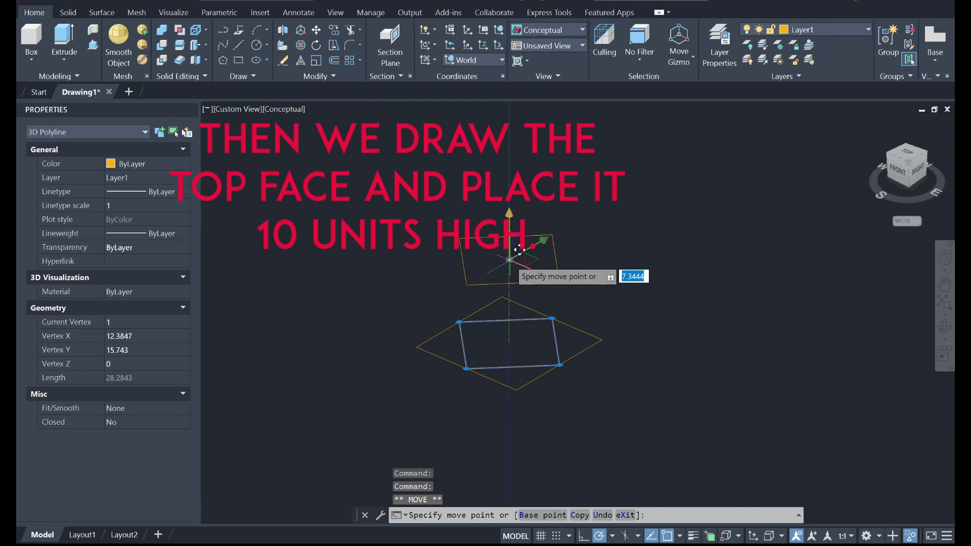
type("10")
key("Return")
key("Escape")
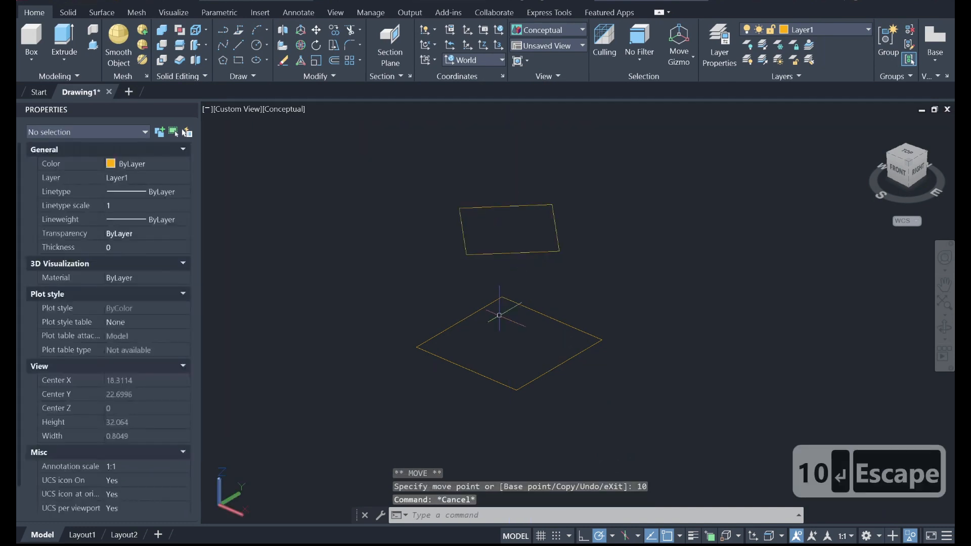
Draw a closed triangular 3D polyline joining two adjacent base corners to the top face's corner above that edge
mouse_move(490, 332)
middle_mouse_down("shift")
mouse_move(527, 310)
mouse_move(493, 333)
middle_mouse_up("shift")
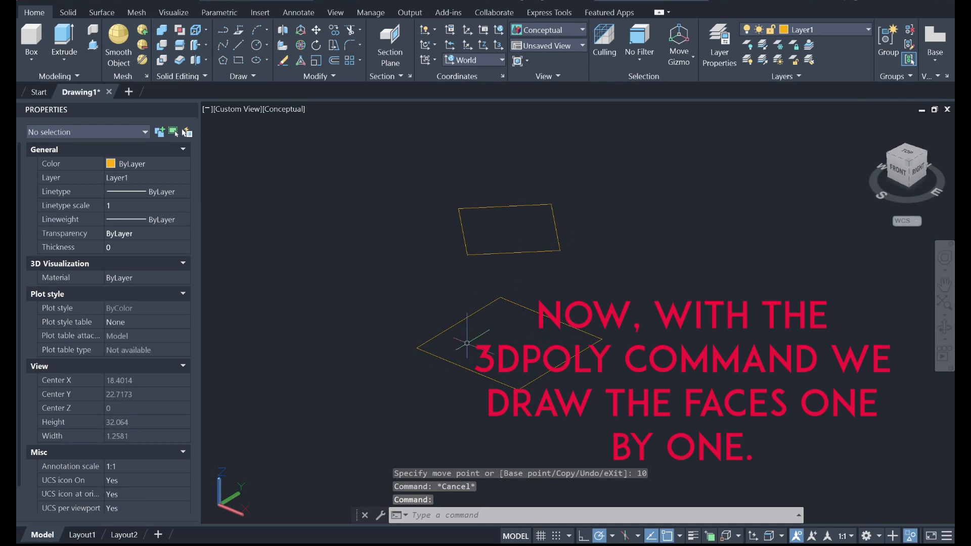
left_click(241, 34)
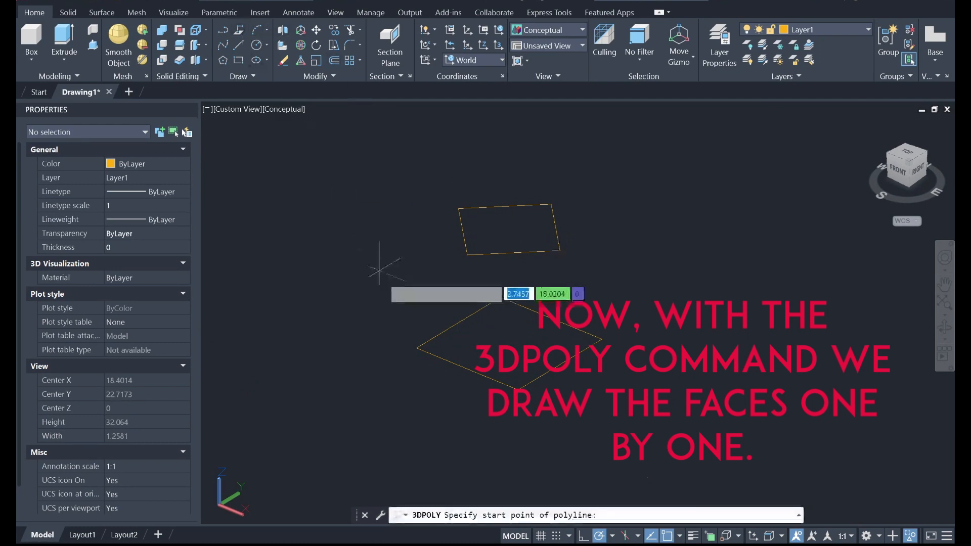
left_click(417, 348)
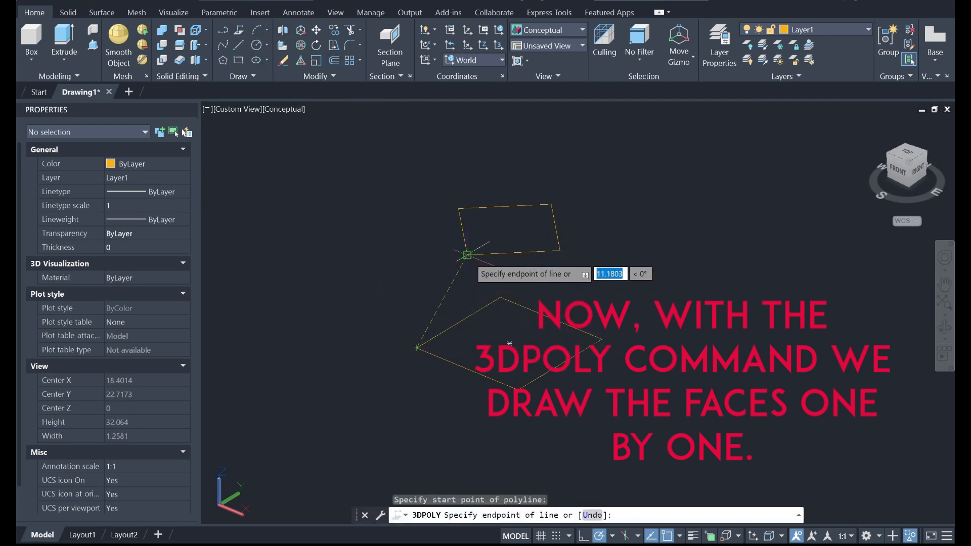
left_click(467, 256)
left_click(515, 387)
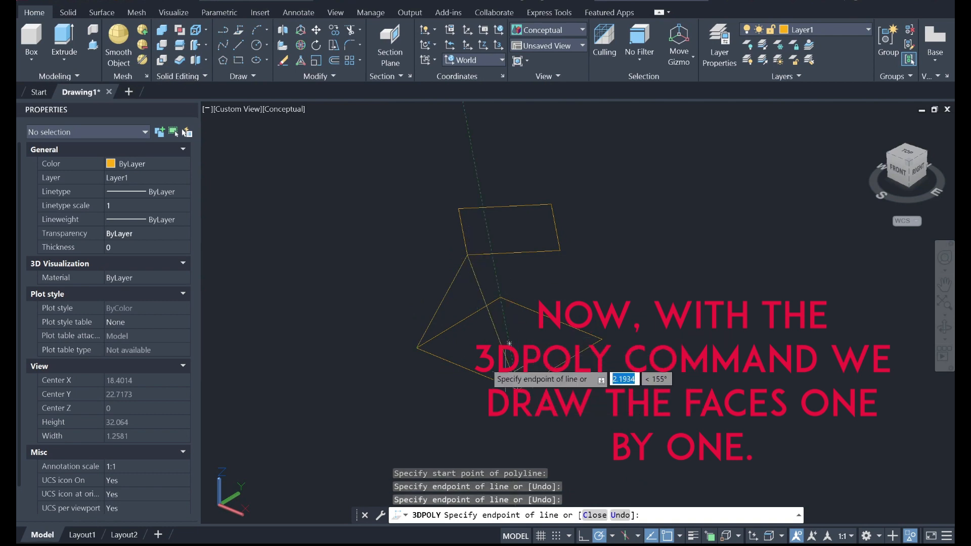
left_click(417, 348)
key("Return")
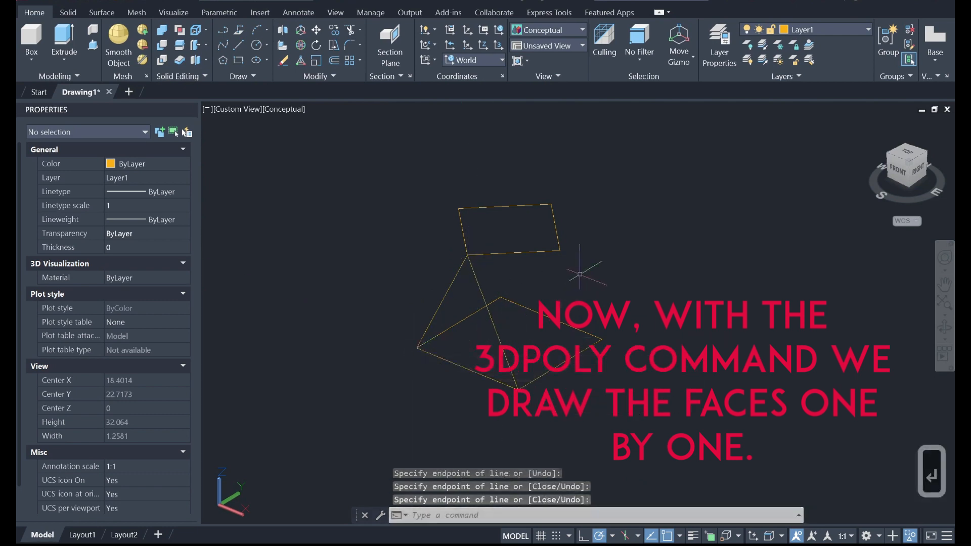
Draw the adjacent triangular side face as a 3D polyline from one top face edge down to the shared base corner
middle_click_drag(580, 274, 501, 289, "shift")
left_click(246, 38)
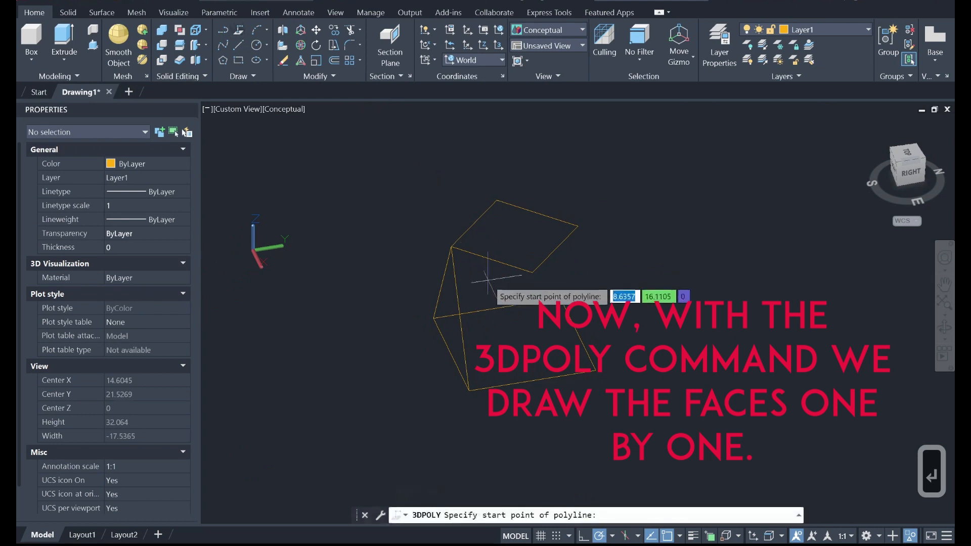
scroll(488, 283, "up", 2)
left_click(435, 234)
left_click(551, 269)
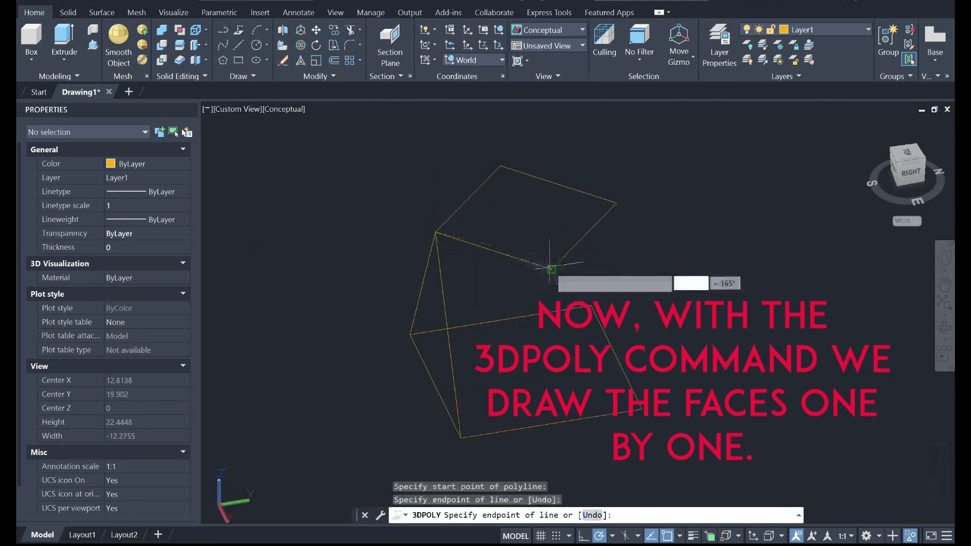
left_click(461, 437)
left_click(410, 334)
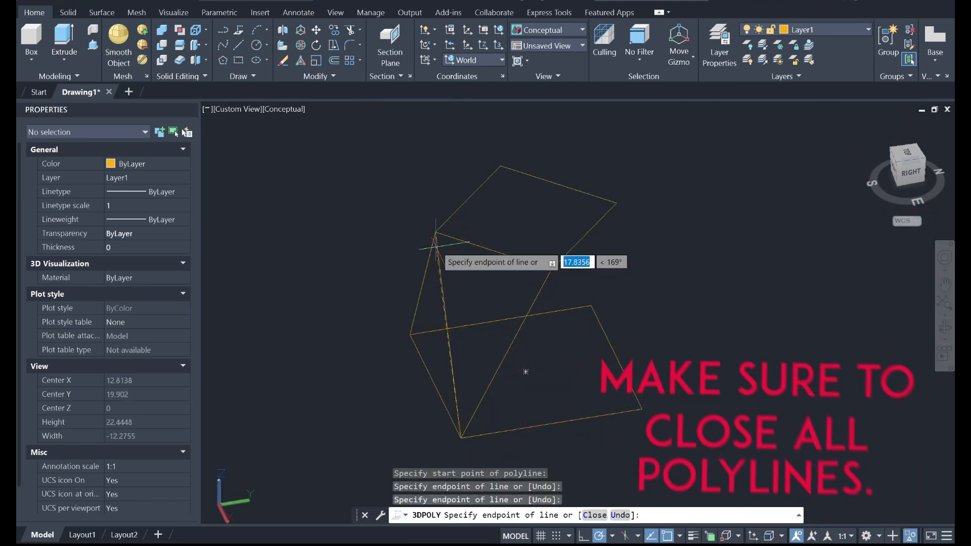
left_click(436, 232)
key("Return")
middle_click_drag(434, 229, 493, 277, "shift")
scroll(465, 285, "up", 2)
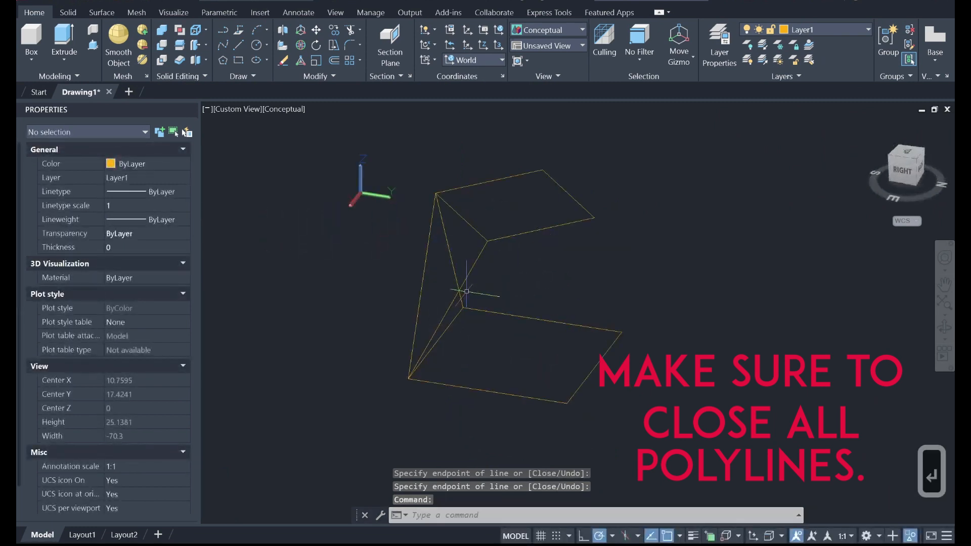
Select the two triangular face polylines and mirror them to complete the remaining side faces, keeping the source objects
left_click(450, 254)
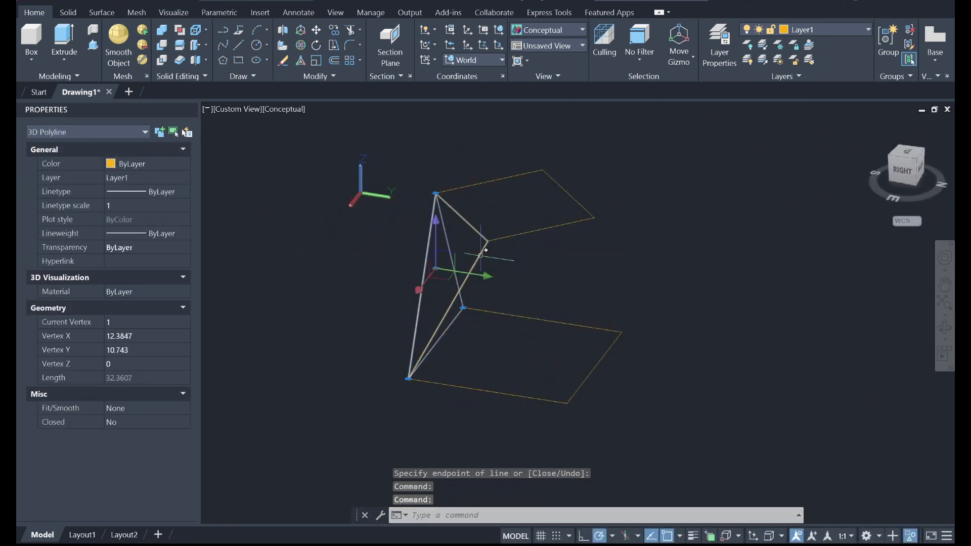
middle_click_drag(467, 280, 351, 288, "shift")
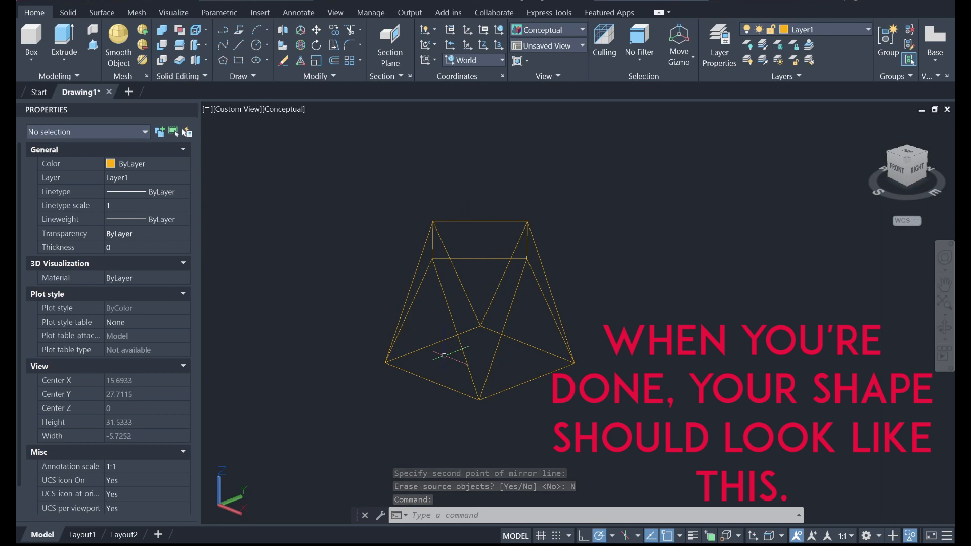
Copy the whole wireframe shape and paste the duplicate beside the original
scroll(444, 356, "down", 1)
middle_click_drag(444, 355, 464, 362, "shift")
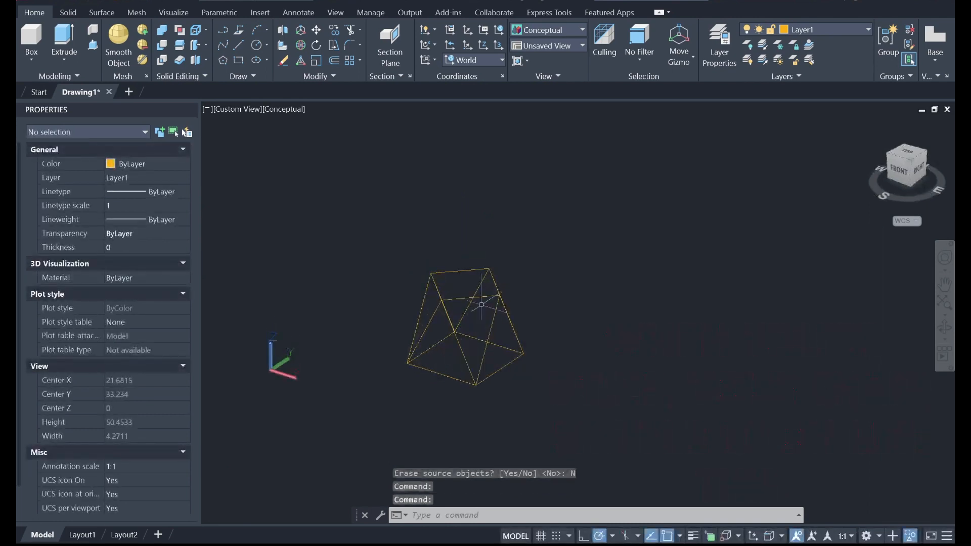
left_click(373, 223)
left_click(544, 406)
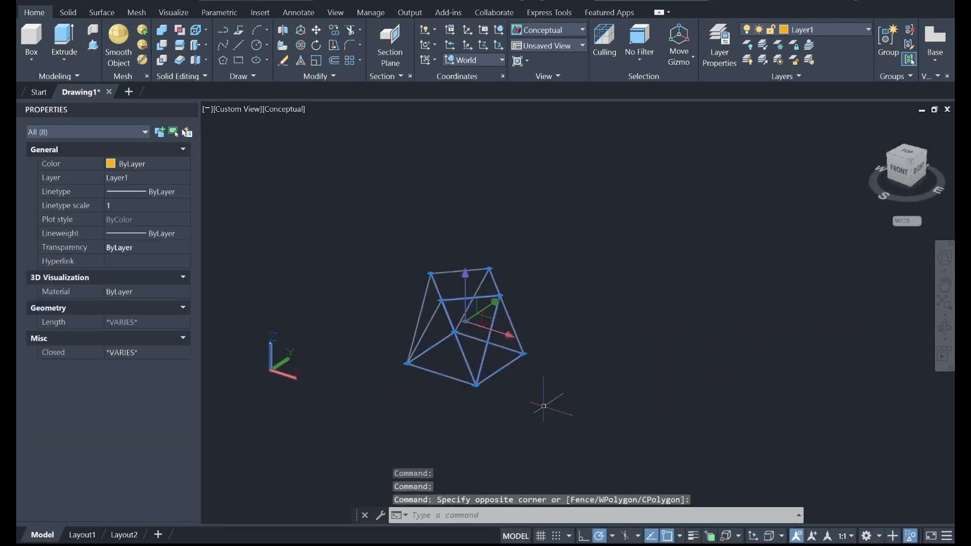
key("ctrl+c")
key("ctrl+v")
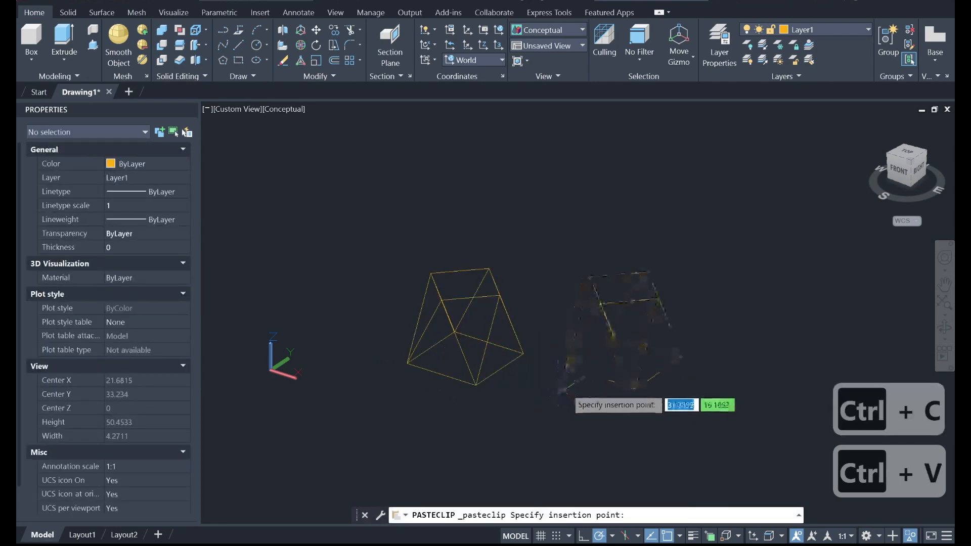
scroll(580, 383, "up", 2)
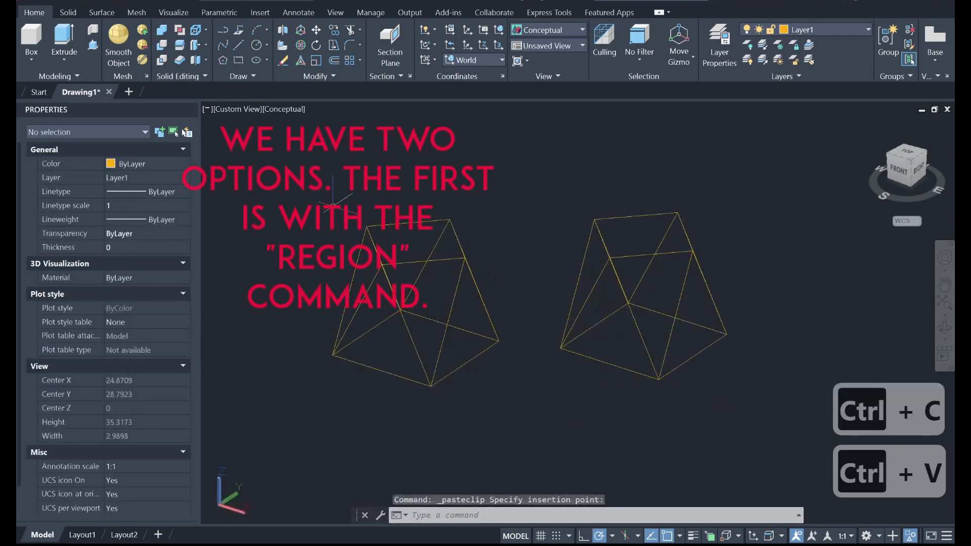
Change the colour of all the original wireframe's polylines to Green
left_click(299, 170)
left_click(510, 400)
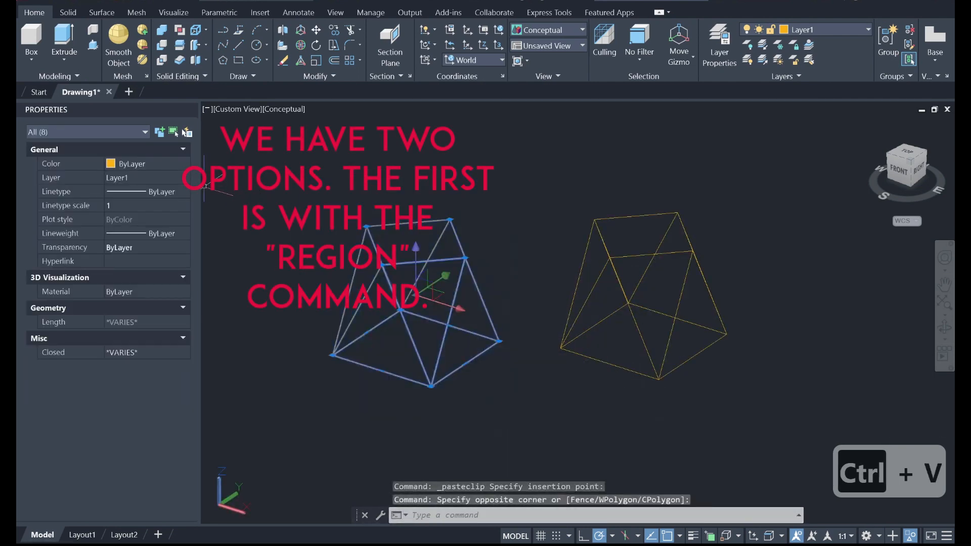
left_click(142, 164)
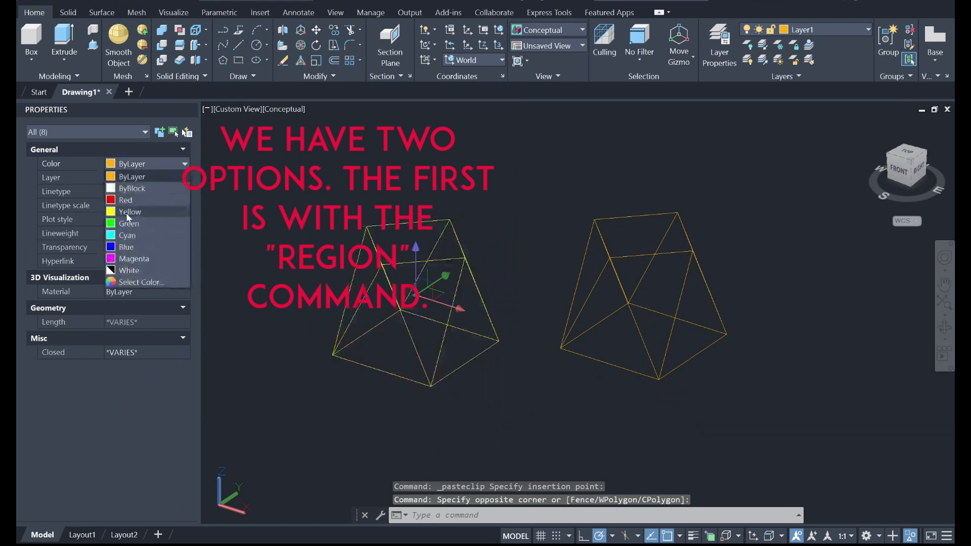
left_click(127, 228)
key("Escape")
middle_click_drag(494, 260, 477, 291)
middle_click_drag(295, 224, 326, 191)
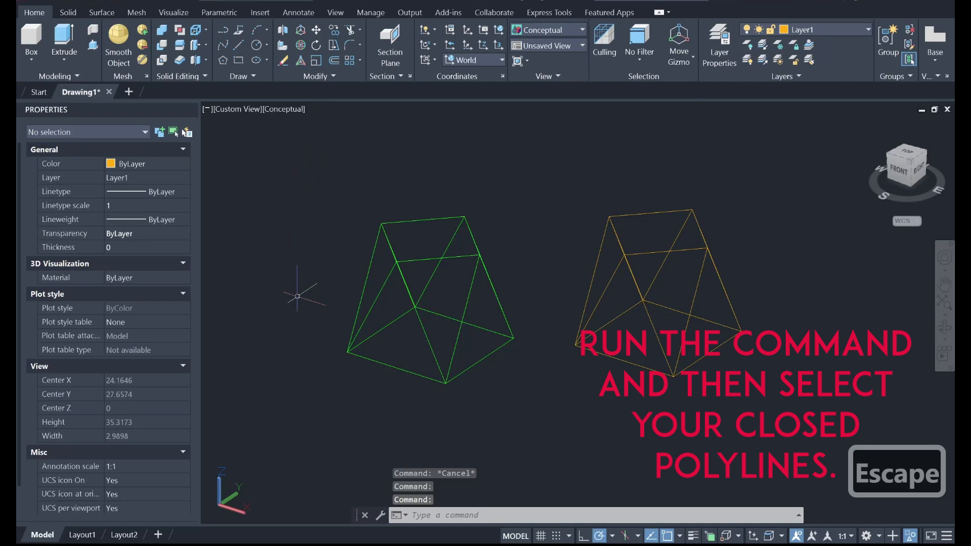
Convert all the closed polylines of the green wireframe into regions with the Region command
type("reg")
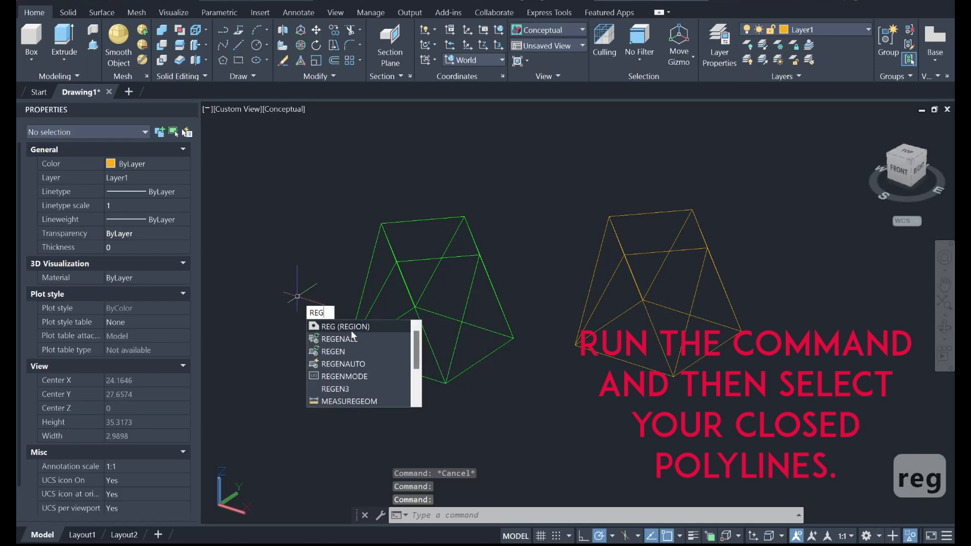
left_click(351, 328)
left_click(311, 172)
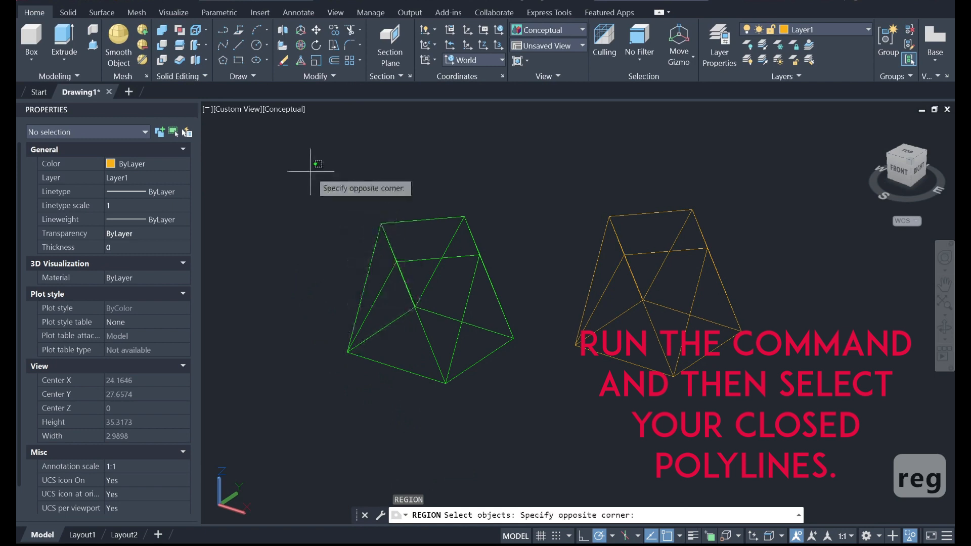
left_click(526, 403)
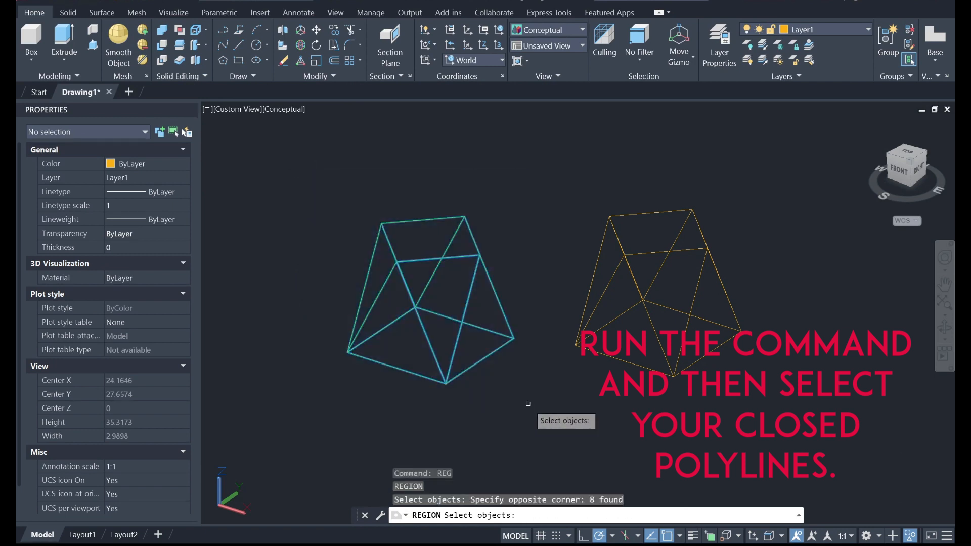
key("Return")
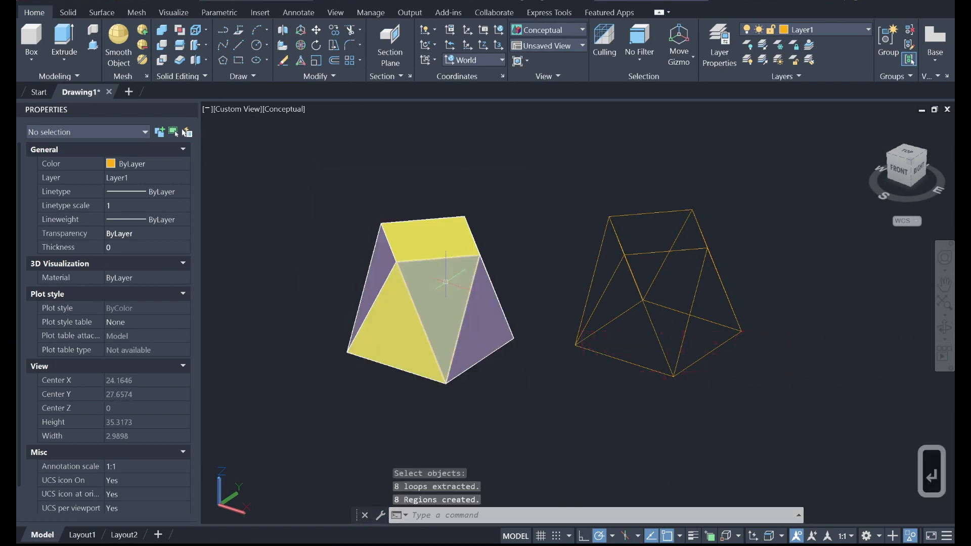
Change the colour of all the new regions to Green and clear the selection
left_click(306, 173)
left_click(528, 393)
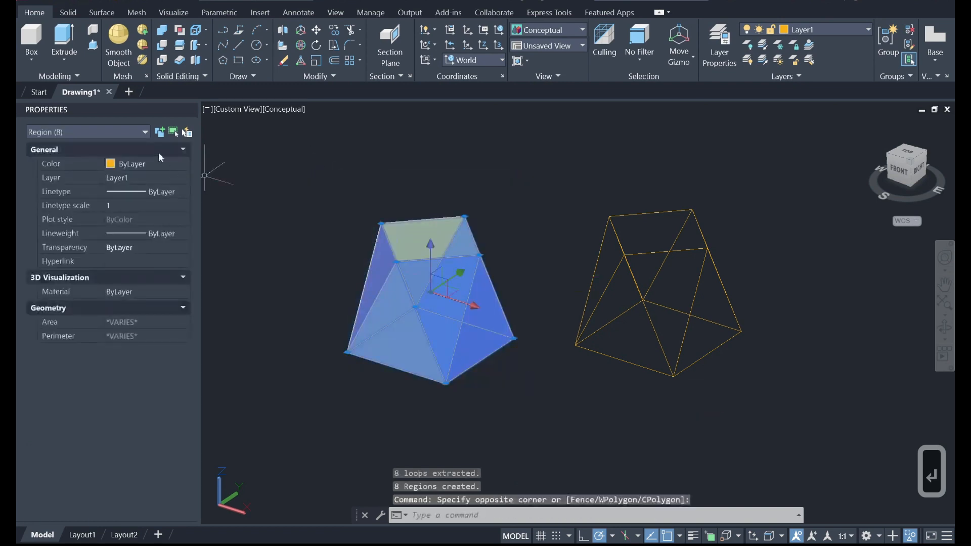
left_click(133, 166)
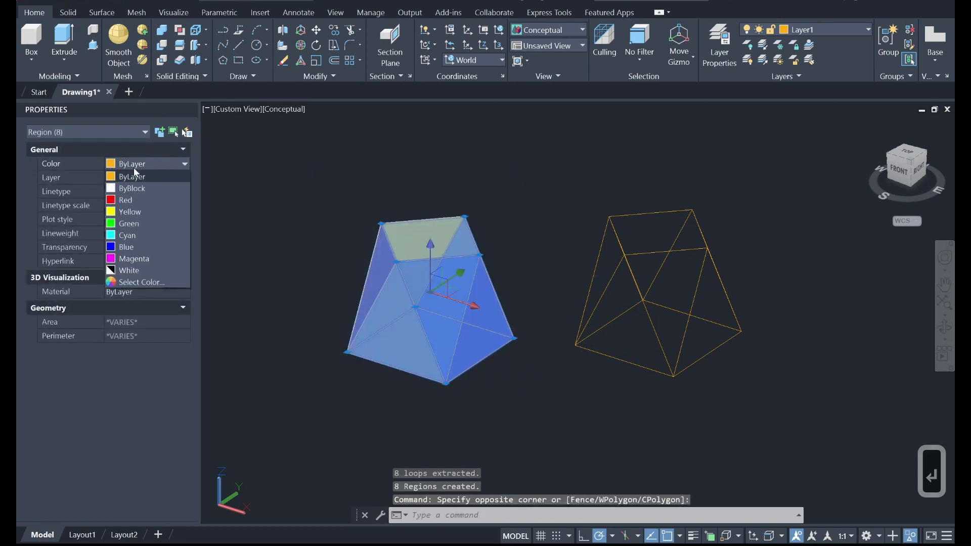
left_click(127, 219)
key("Escape")
Create planar surfaces from all the polylines of the orange duplicate wireframe
middle_click_drag(492, 262, 602, 299, "shift")
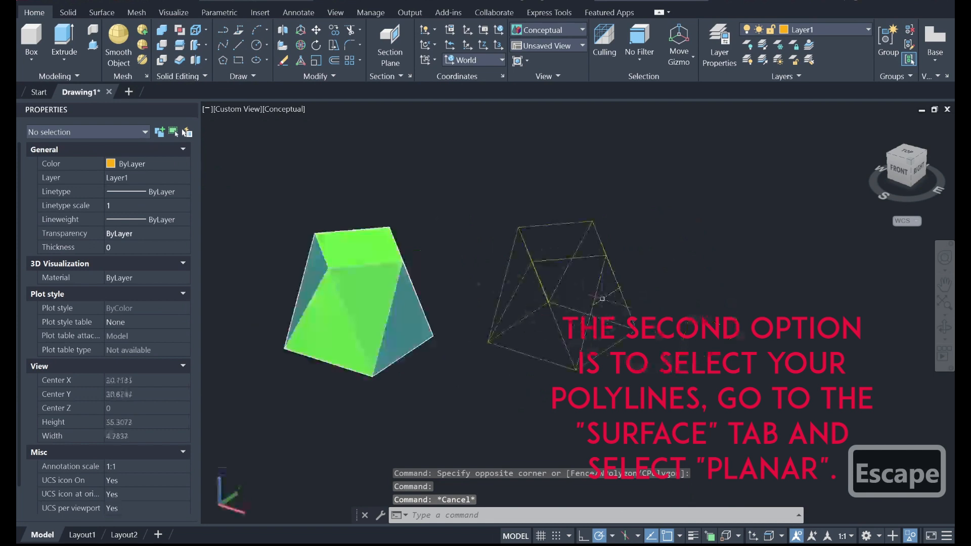
left_click(460, 180)
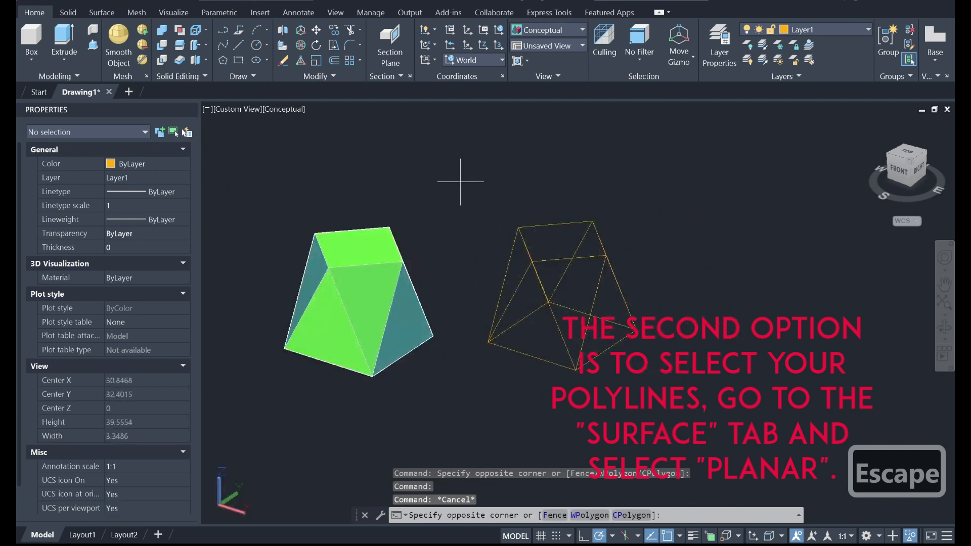
left_click(647, 389)
left_click(106, 13)
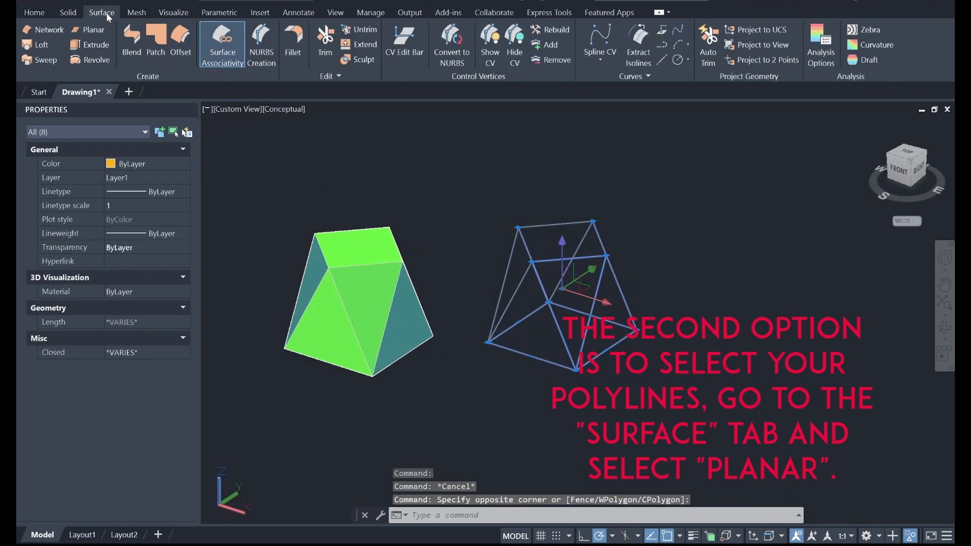
left_click(92, 30)
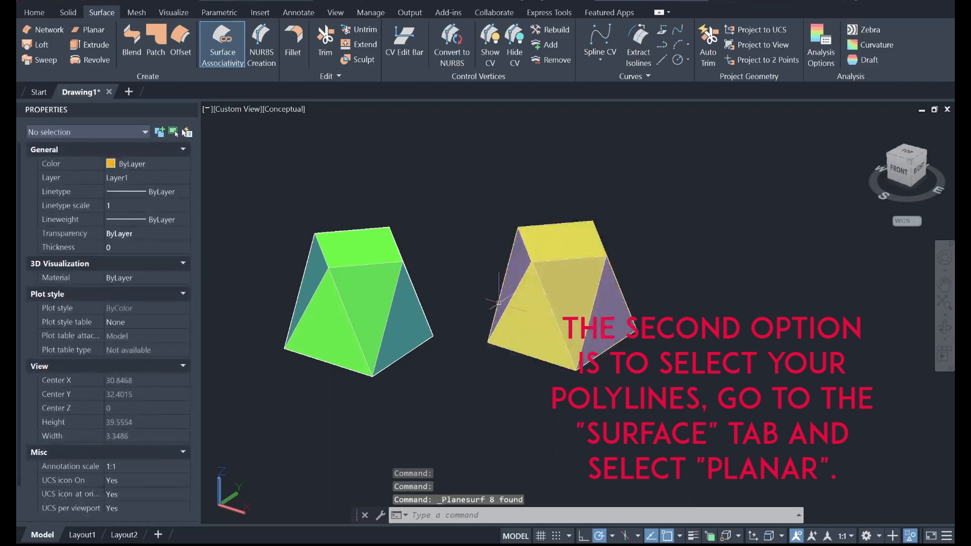
Select individual faces of the planar surface shape to examine their object type, and clear the selection
scroll(576, 292, "up", 2)
left_click(573, 288)
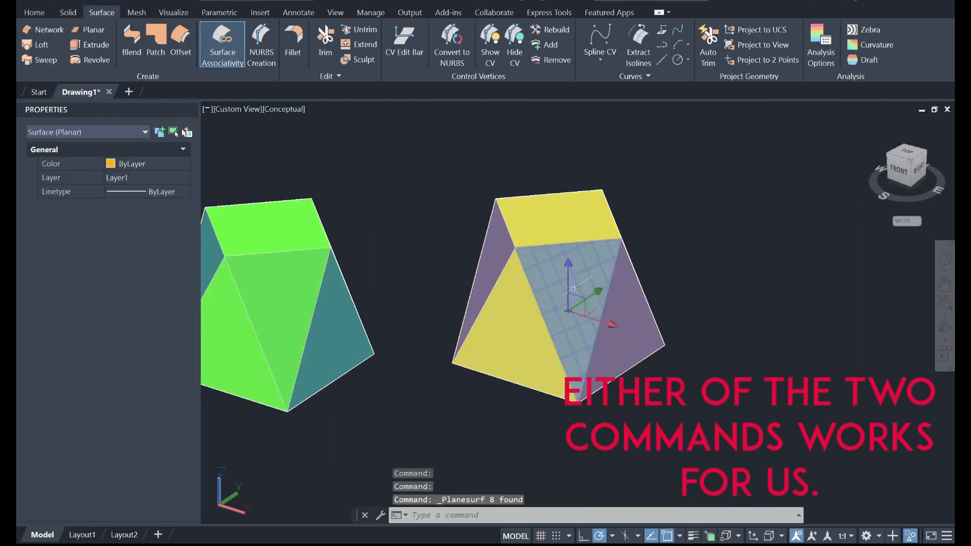
left_click(494, 347)
left_click(480, 276)
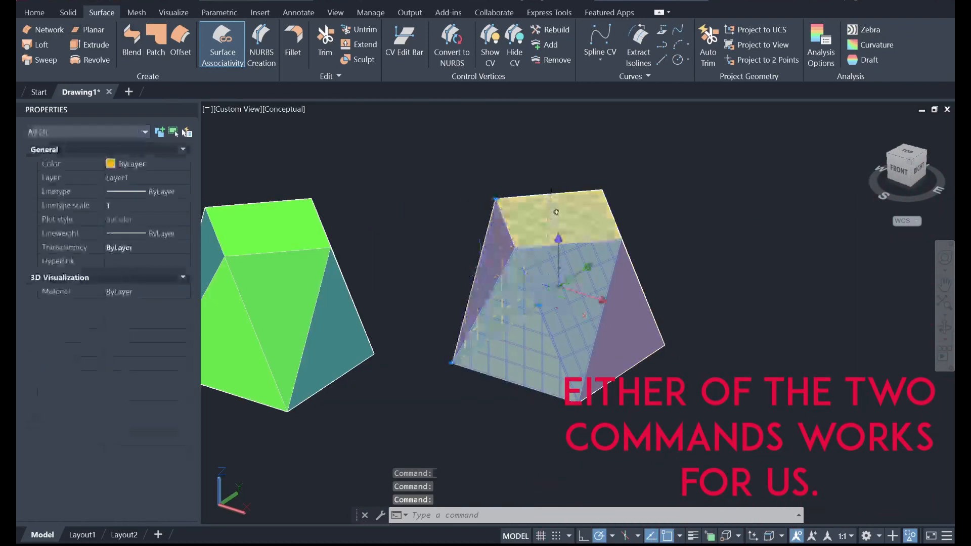
key("Escape")
scroll(519, 304, "down", 2)
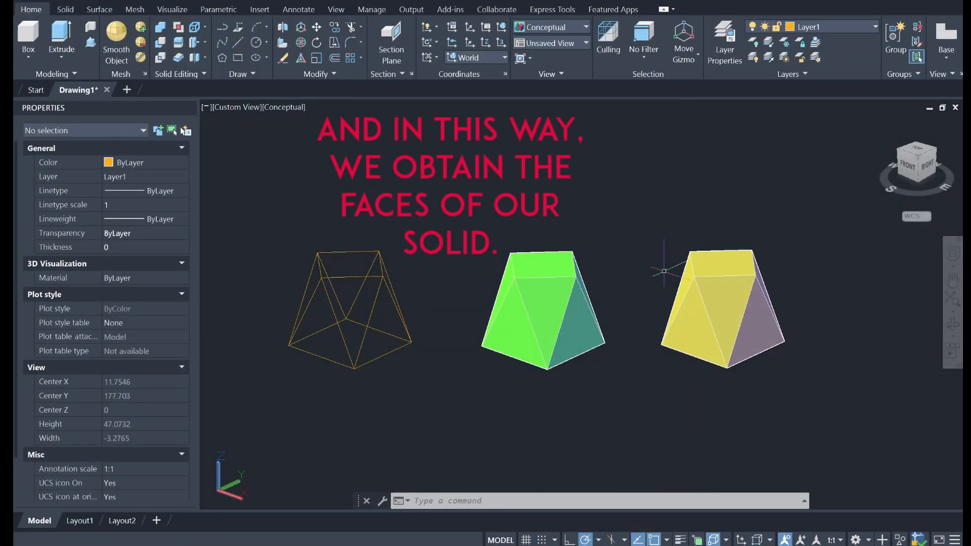
Copy the green region shape and the yellow surface shape together, placing the duplicates in line beside the originals
left_click(468, 219)
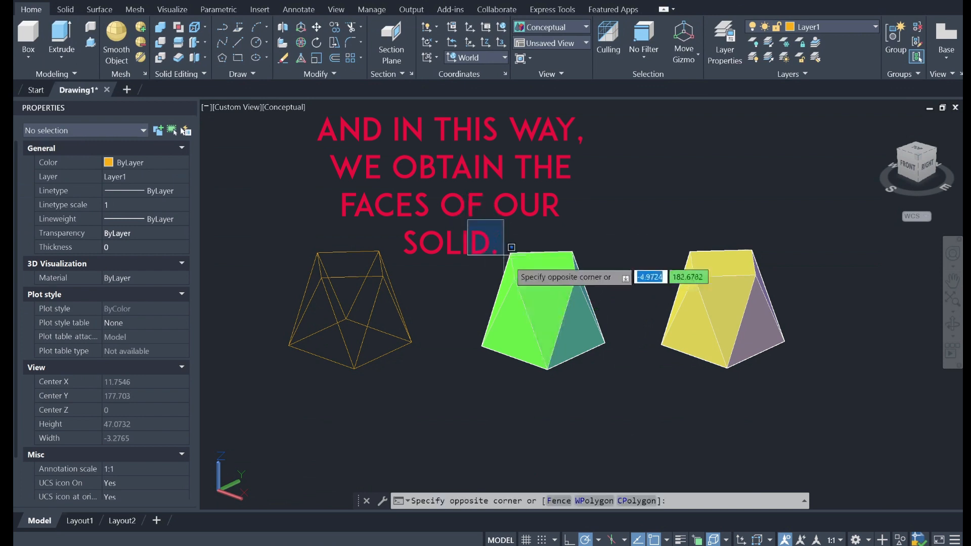
left_click(615, 391)
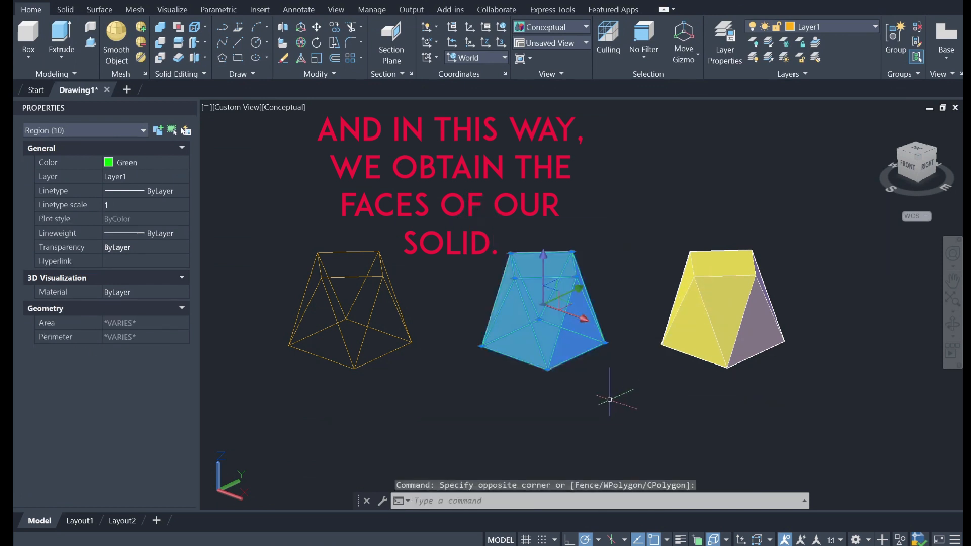
left_click(635, 219)
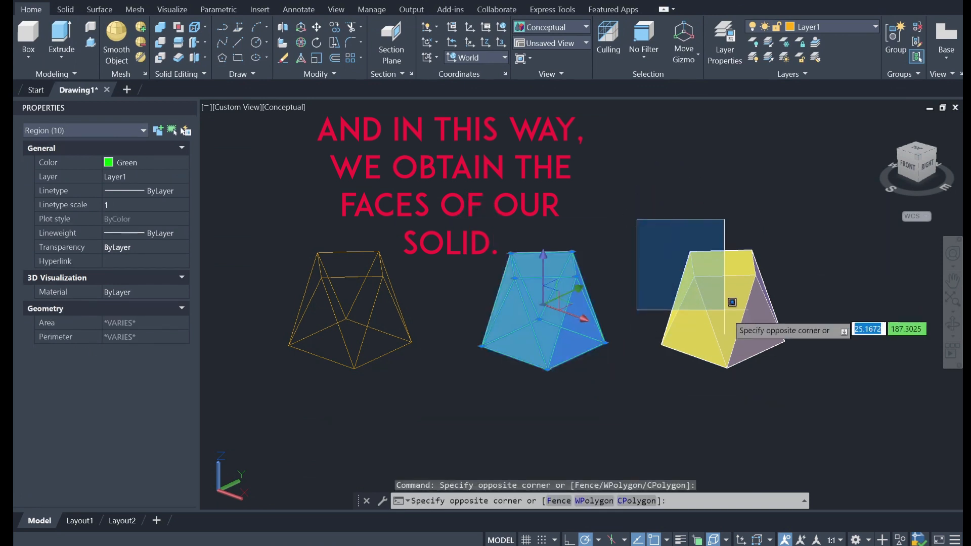
left_click(794, 383)
type("co")
key("Return")
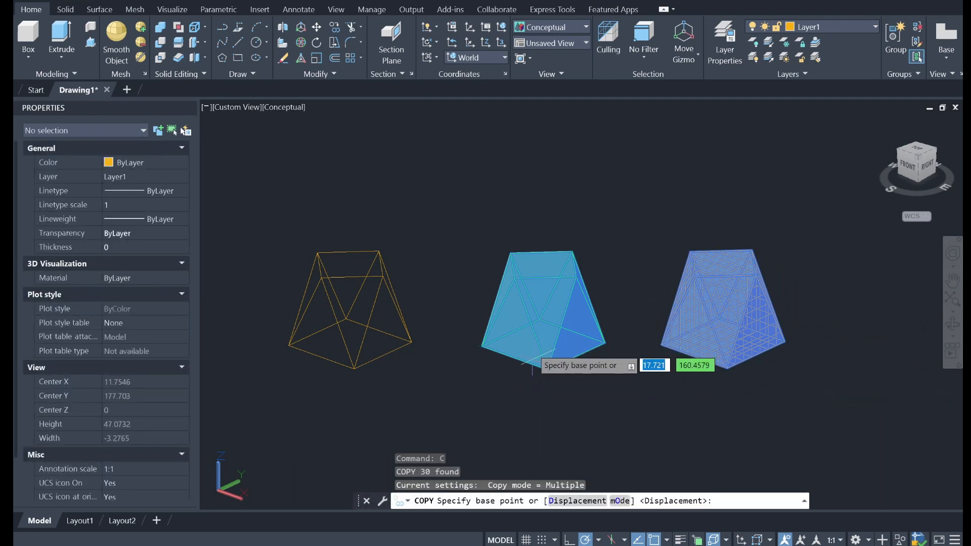
left_click(610, 295)
scroll(602, 302, "down", 2)
scroll(759, 296, "up", 5)
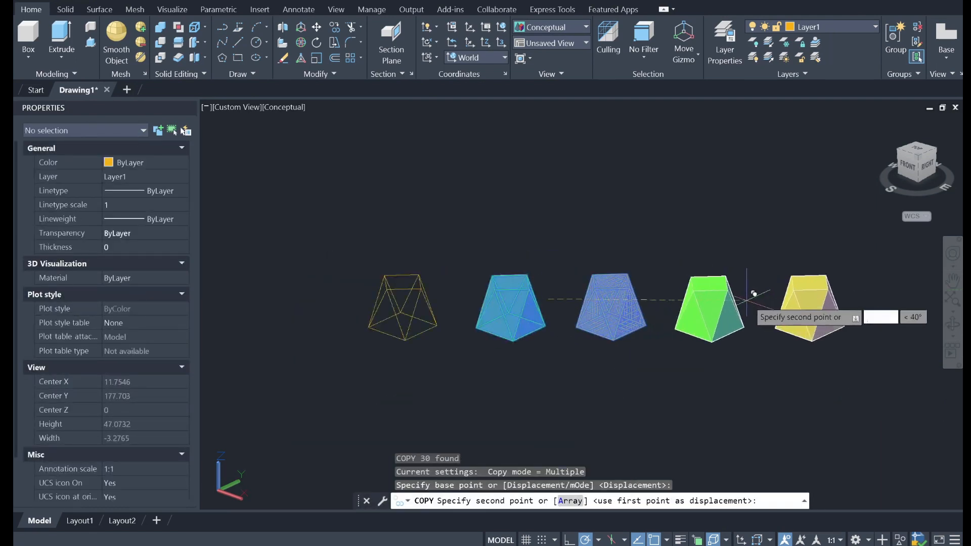
left_click(773, 290)
key("Escape")
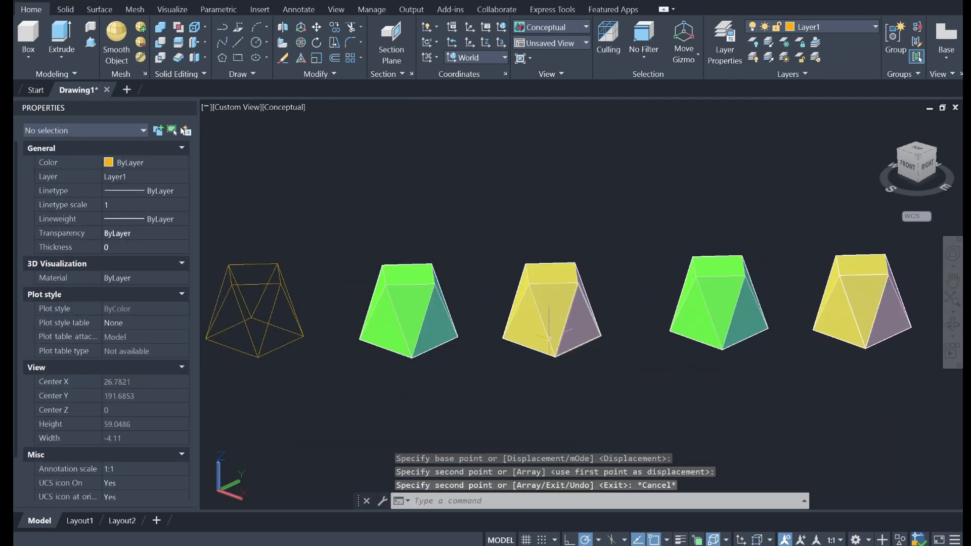
Convert the copied green regions into a solid with the Sculpt command
scroll(471, 331, "up", 2)
middle_click_drag(472, 330, 547, 332)
middle_click_drag(660, 323, 431, 326)
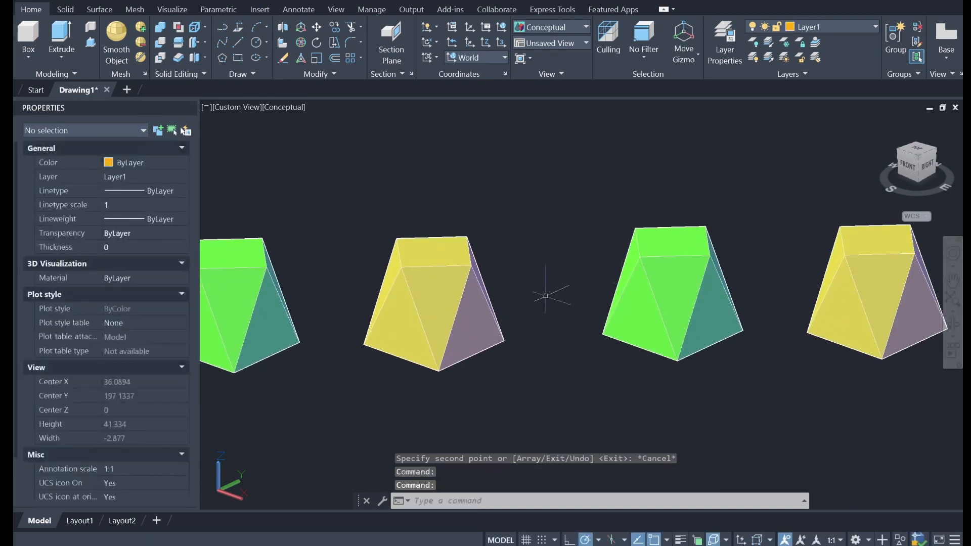
middle_click_drag(625, 287, 397, 321)
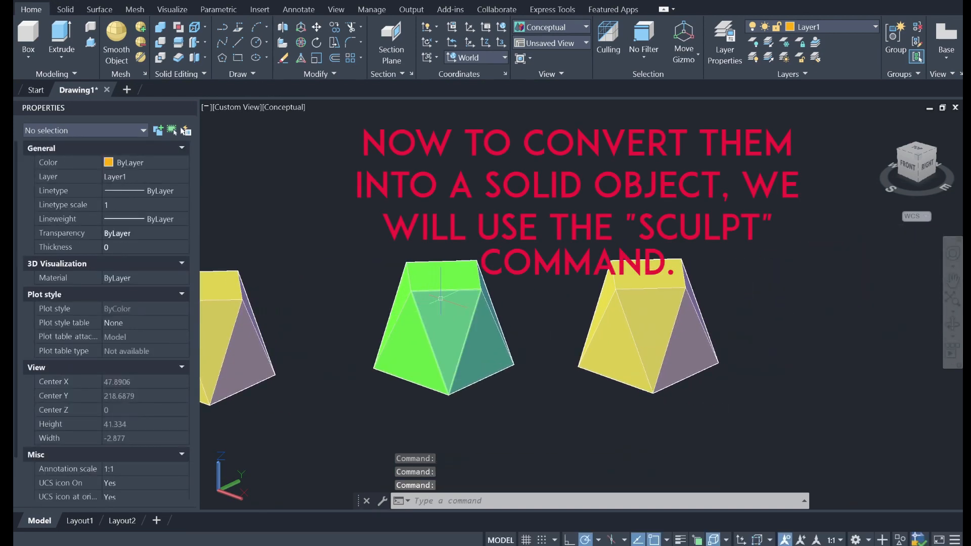
left_click(331, 224)
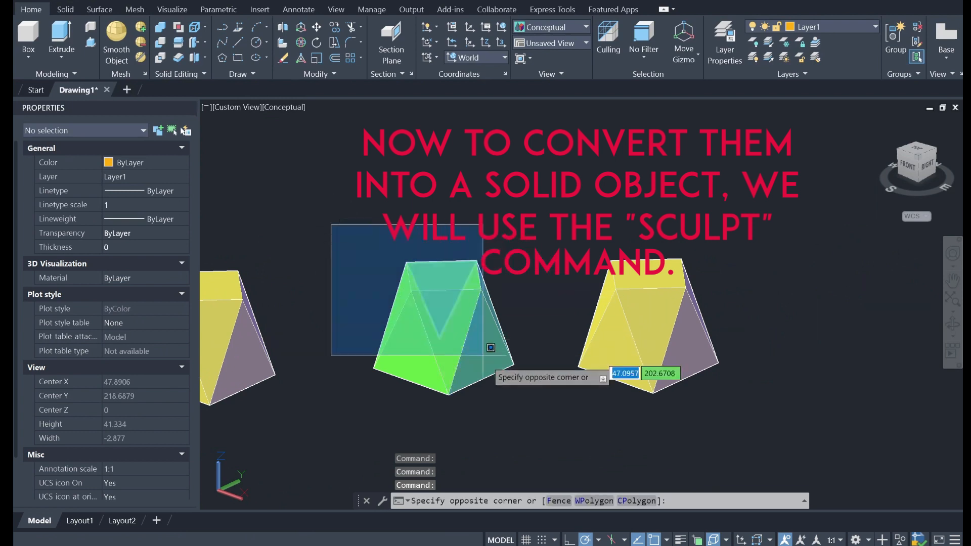
left_click(536, 421)
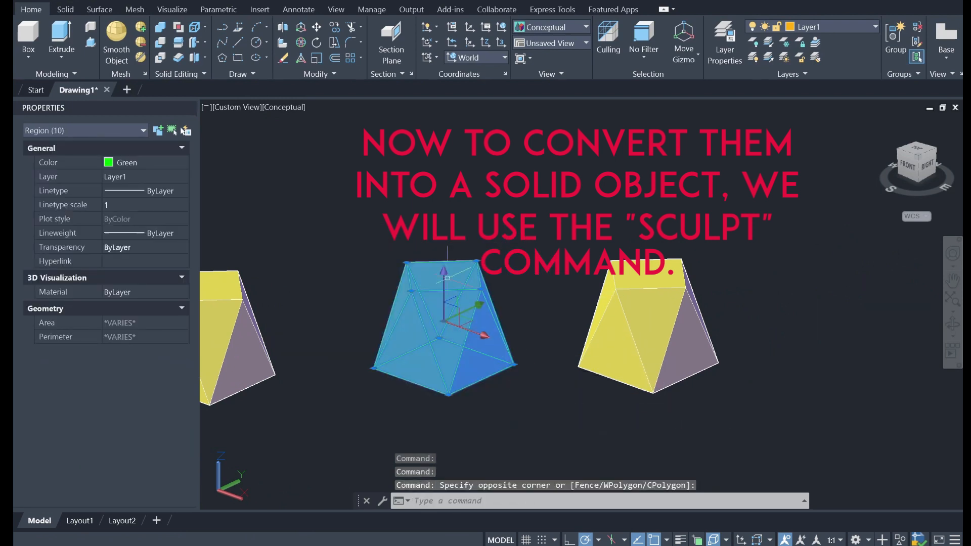
left_click(107, 12)
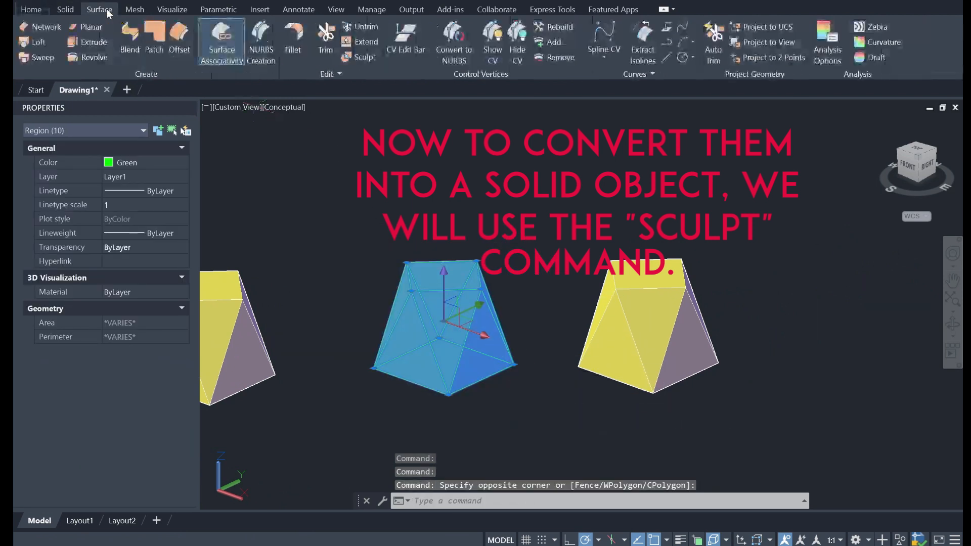
left_click(364, 56)
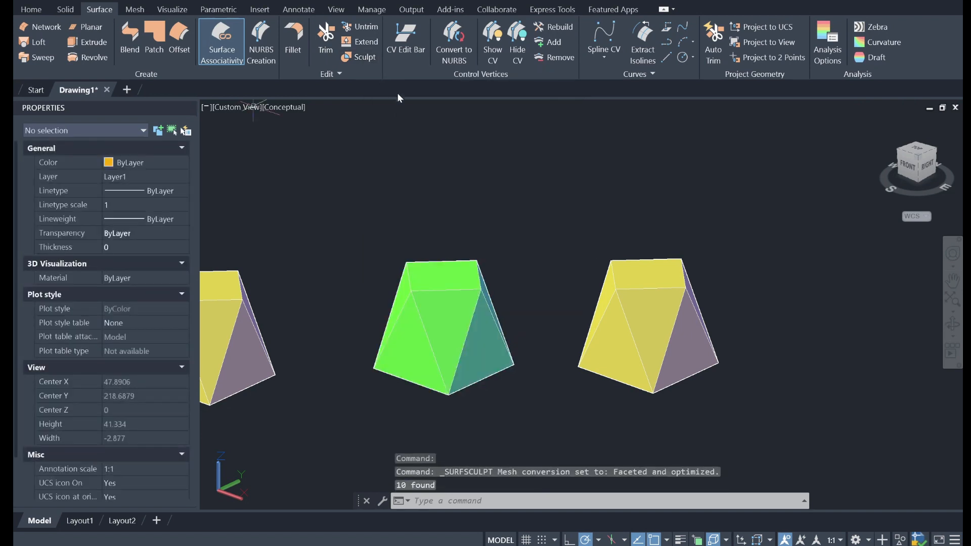
Select the sculpted green shape to check its object type in the properties, and clear the selection
left_click(441, 303)
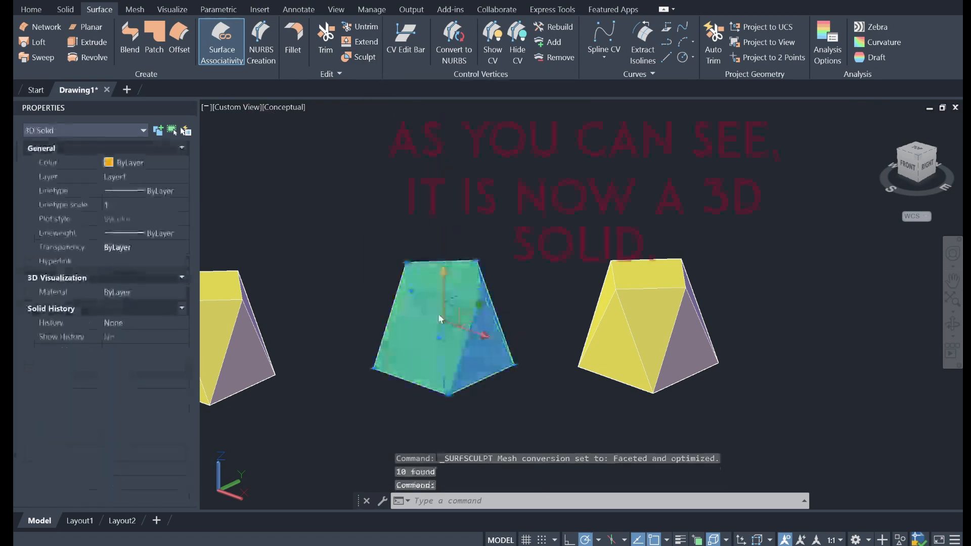
scroll(432, 326, "up", 2)
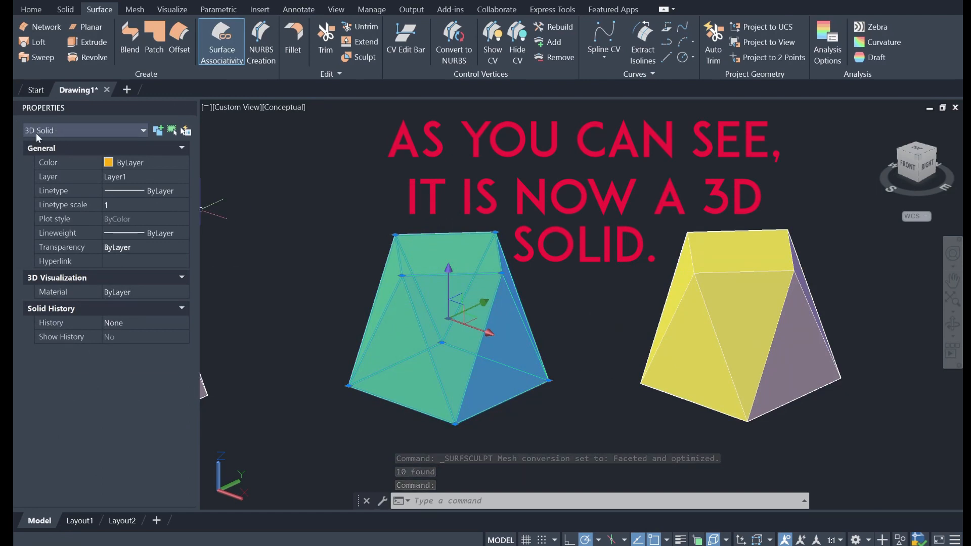
scroll(423, 253, "down", 4)
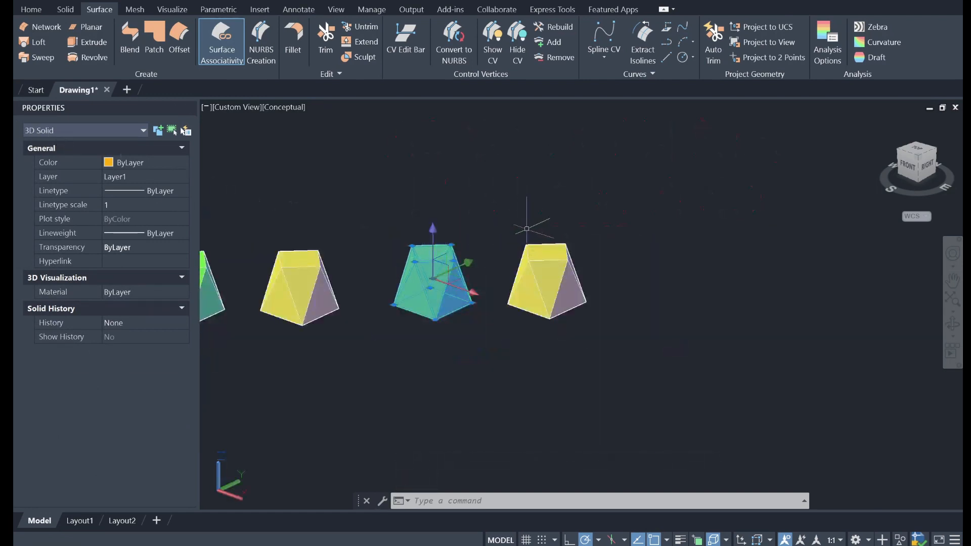
scroll(548, 239, "up", 3)
key("Escape")
Convert the copied yellow planar surfaces into a solid with the Sculpt command
left_click(430, 219)
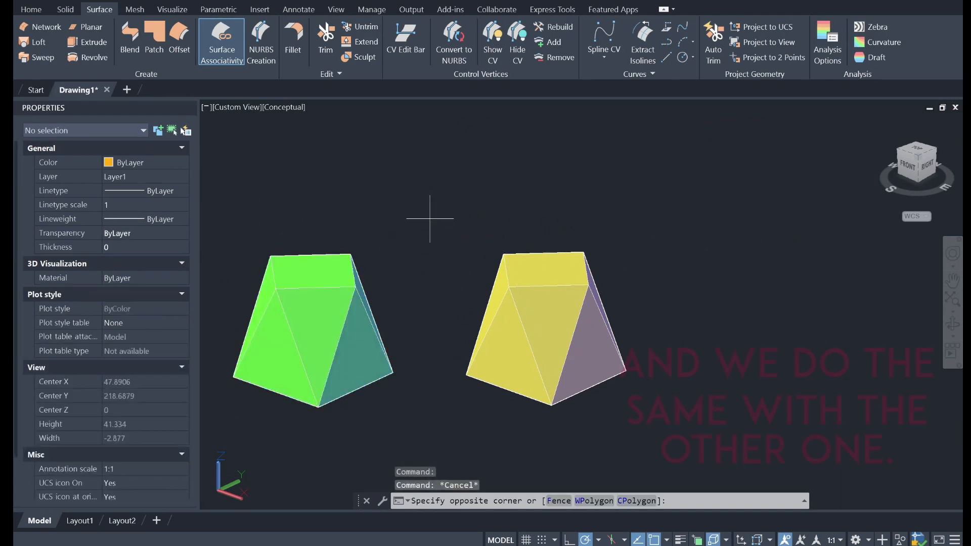
left_click(662, 404)
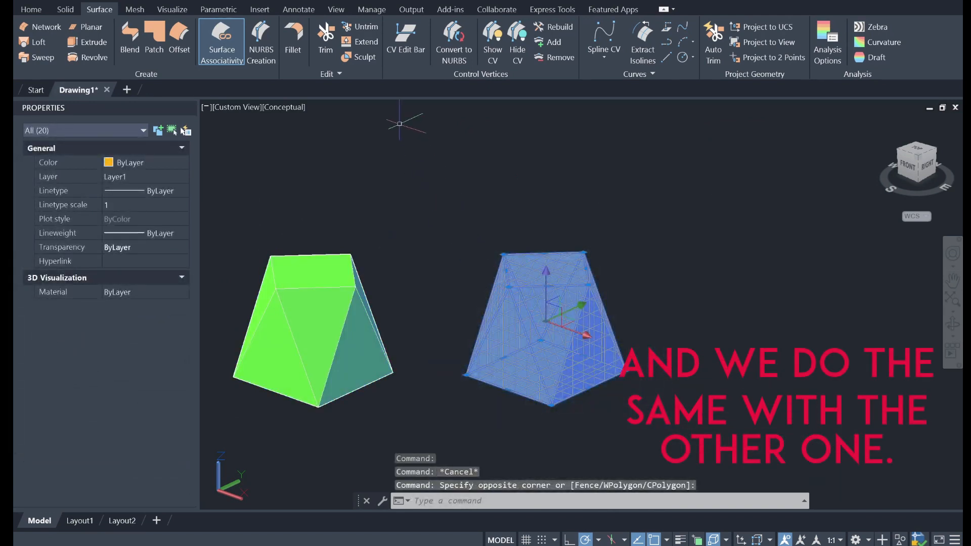
left_click(366, 60)
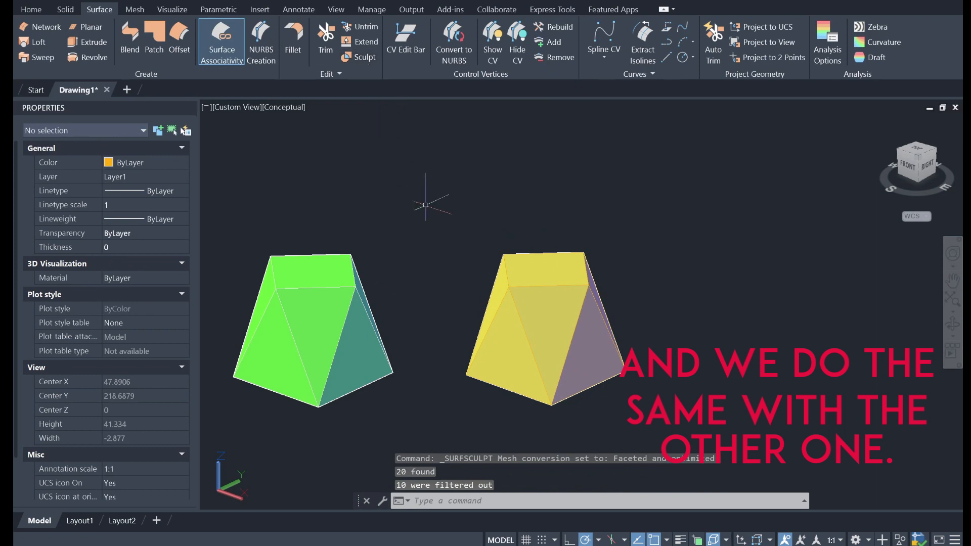
Select the sculpted yellow shape to check its object type in the properties, and clear the selection
left_click(535, 313)
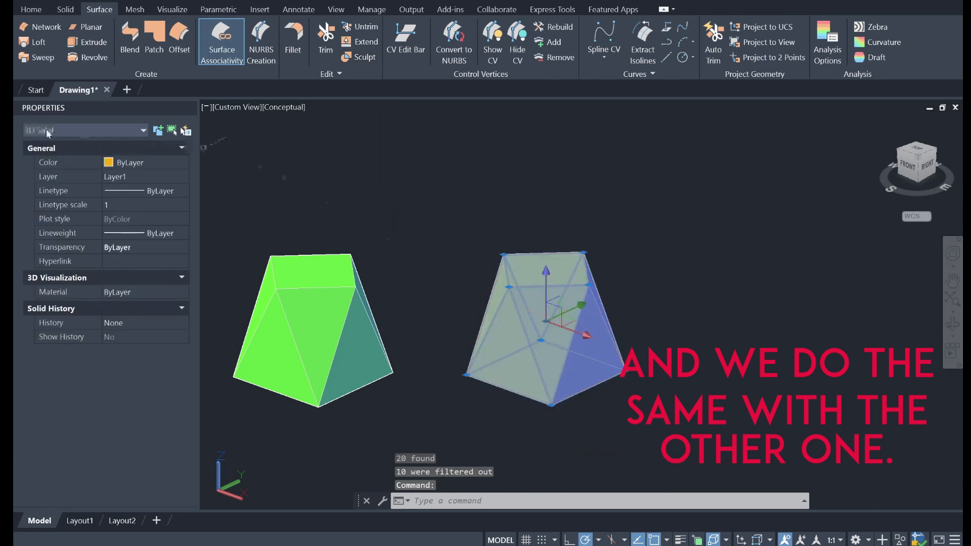
left_click(548, 226)
key("Escape")
key("Escape")
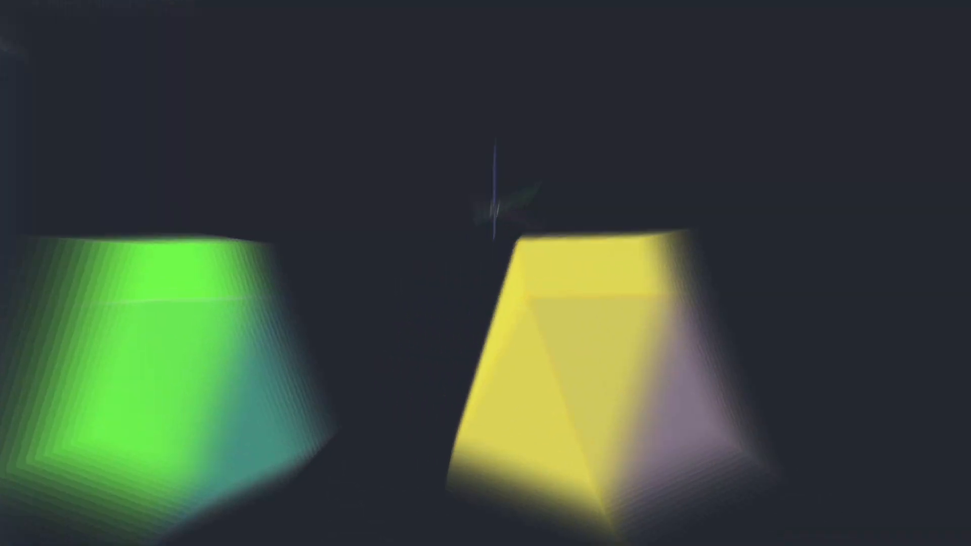